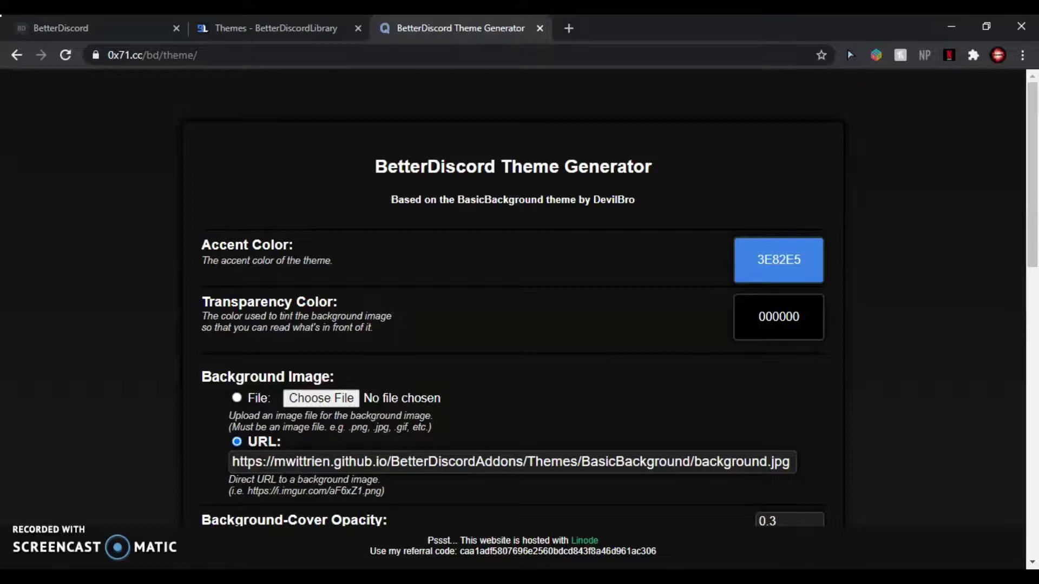
Step: Download BandagedBD_Windows.exe from the BetterDiscordApp releases page on GitHub and launch the installer
click(39, 21)
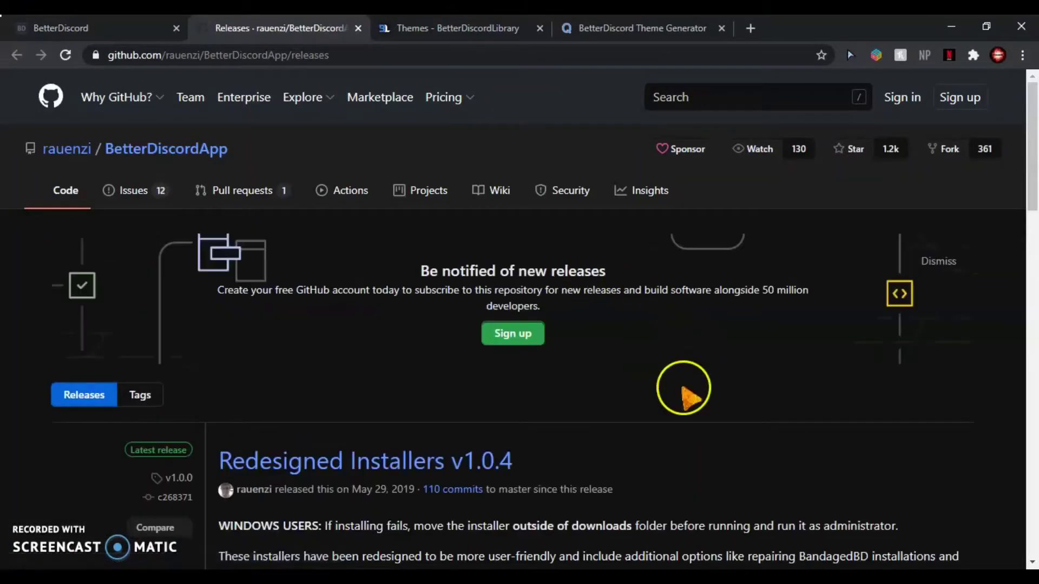
scroll(686, 394, down, 3)
scroll(687, 395, down, 4)
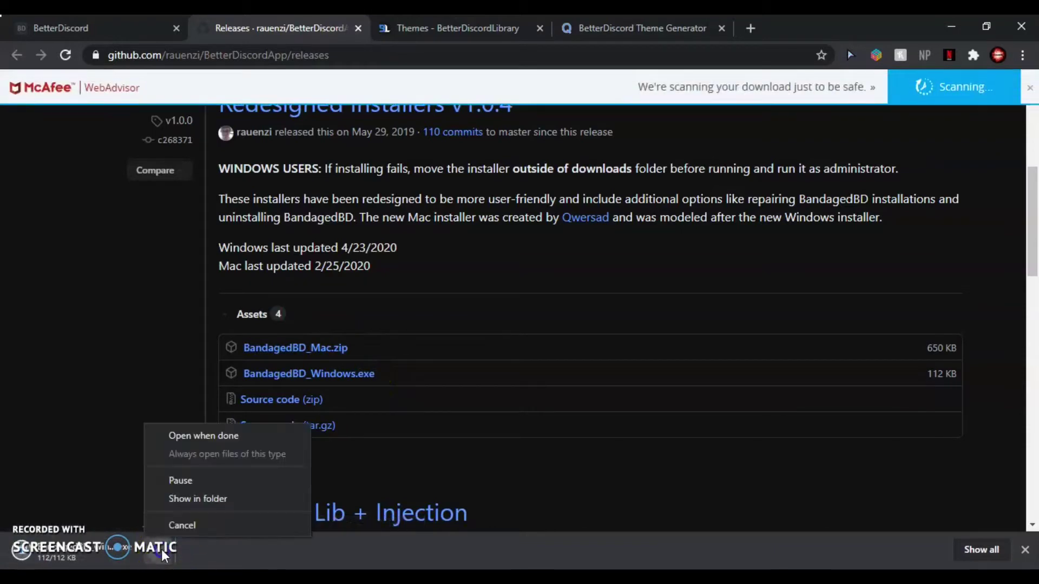
click(162, 549)
click(229, 436)
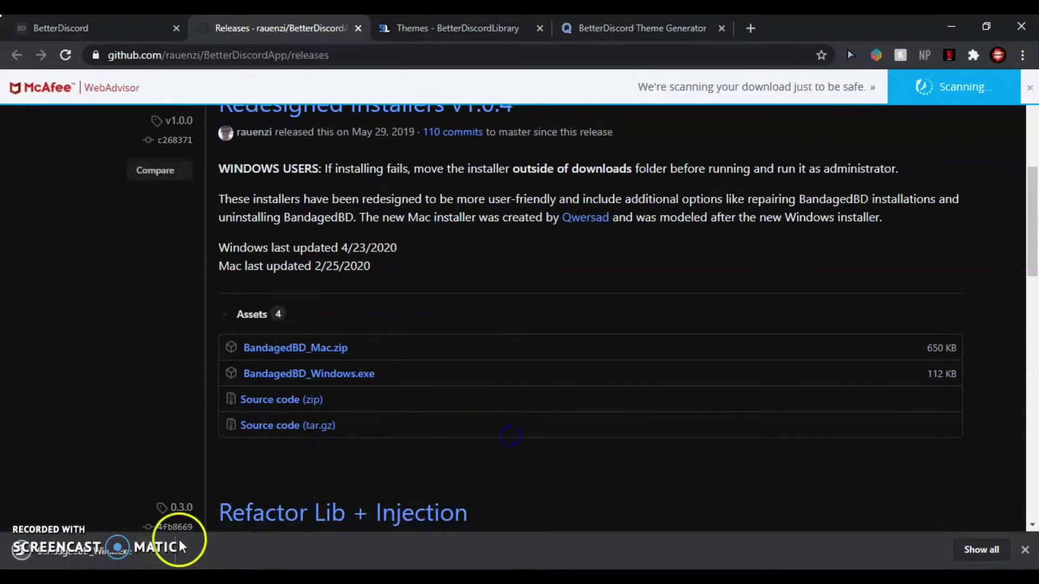
click(159, 553)
click(205, 461)
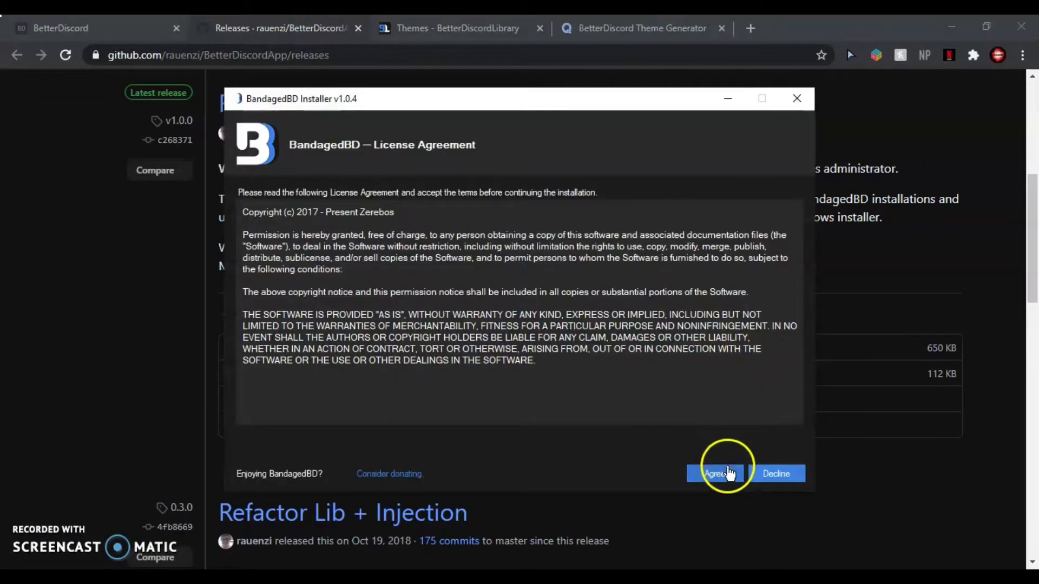
Step: Accept the BandagedBD license agreement, choose Install BandagedBD, and proceed with the installation
click(715, 474)
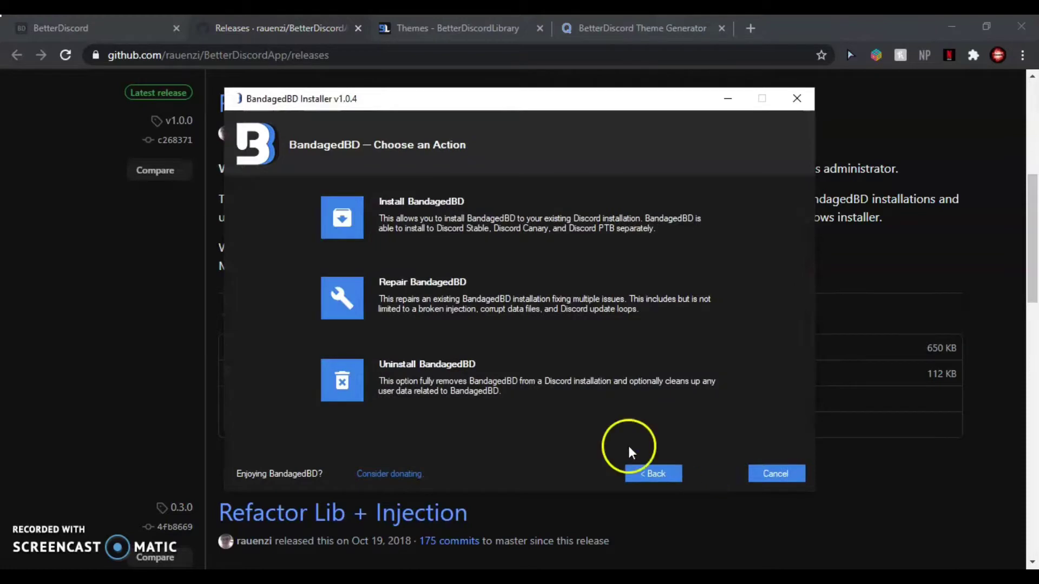
click(394, 219)
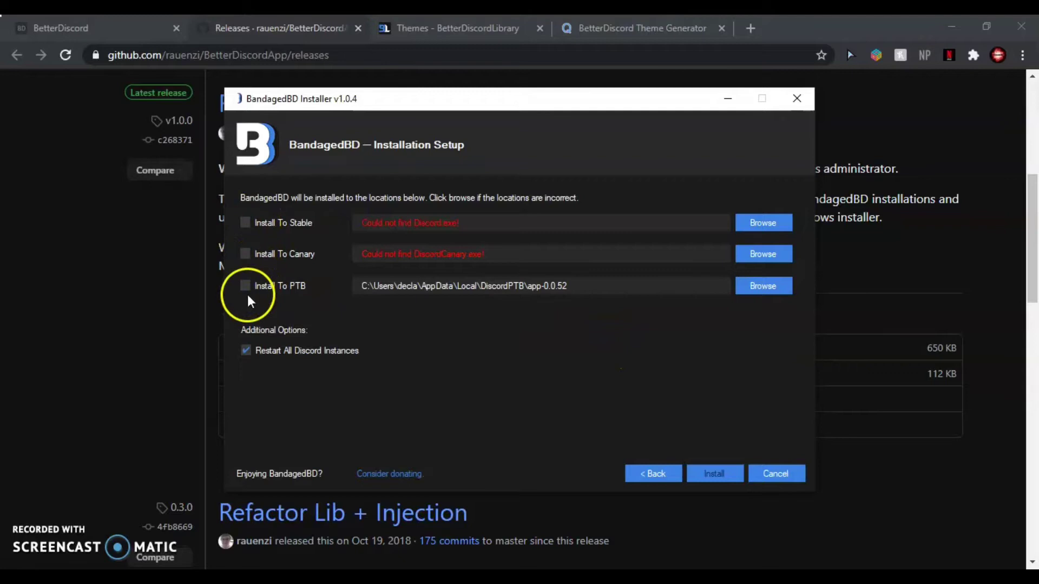
click(728, 475)
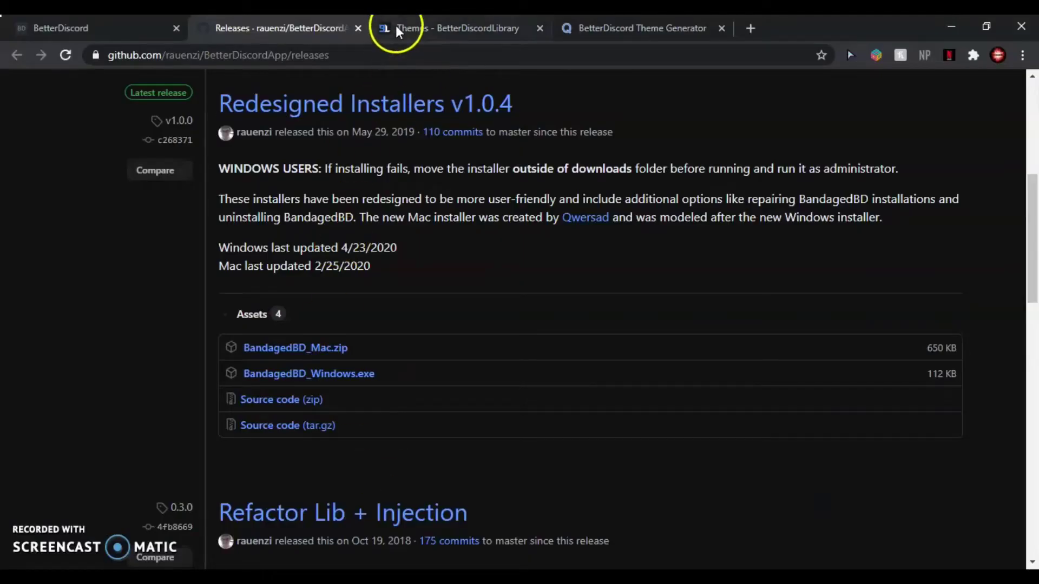
Step: Browse the theme gallery on BetterDiscordLibrary to examine the available Discord themes
click(396, 27)
scroll(647, 368, down, 5)
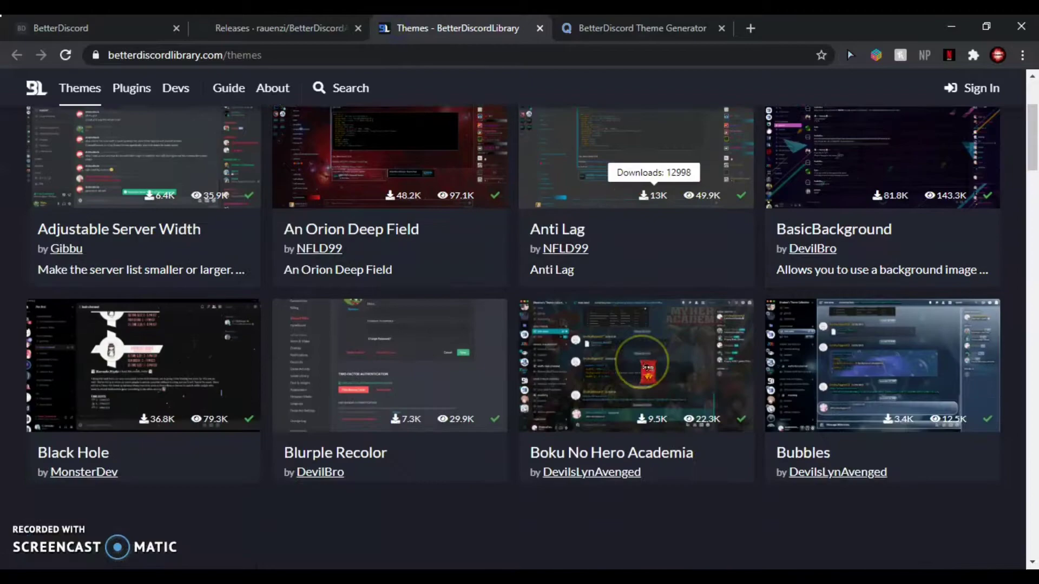
scroll(648, 371, up, 5)
scroll(647, 373, down, 10)
scroll(647, 372, down, 5)
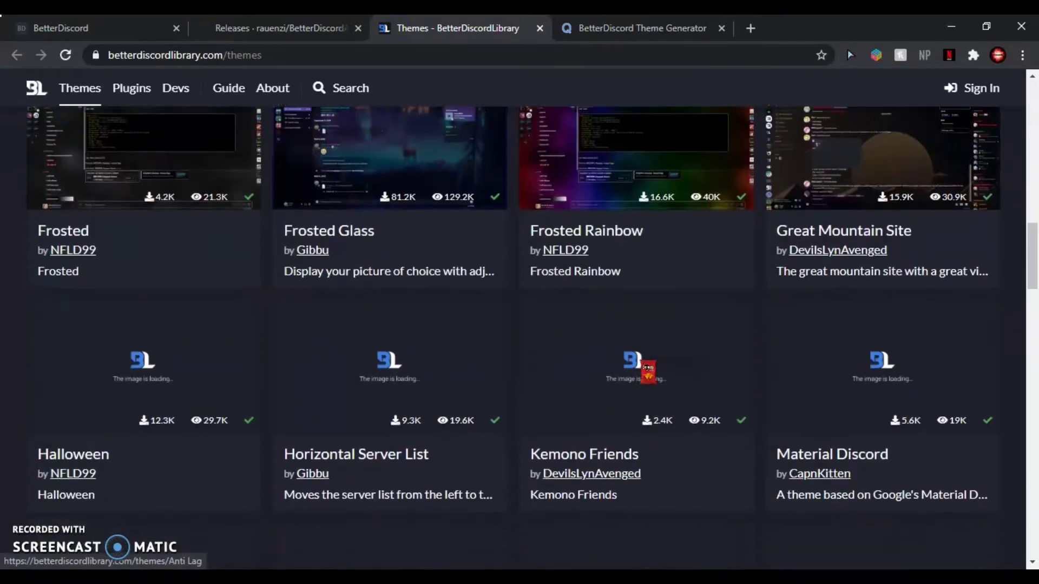
scroll(647, 372, up, 2)
scroll(648, 373, down, 15)
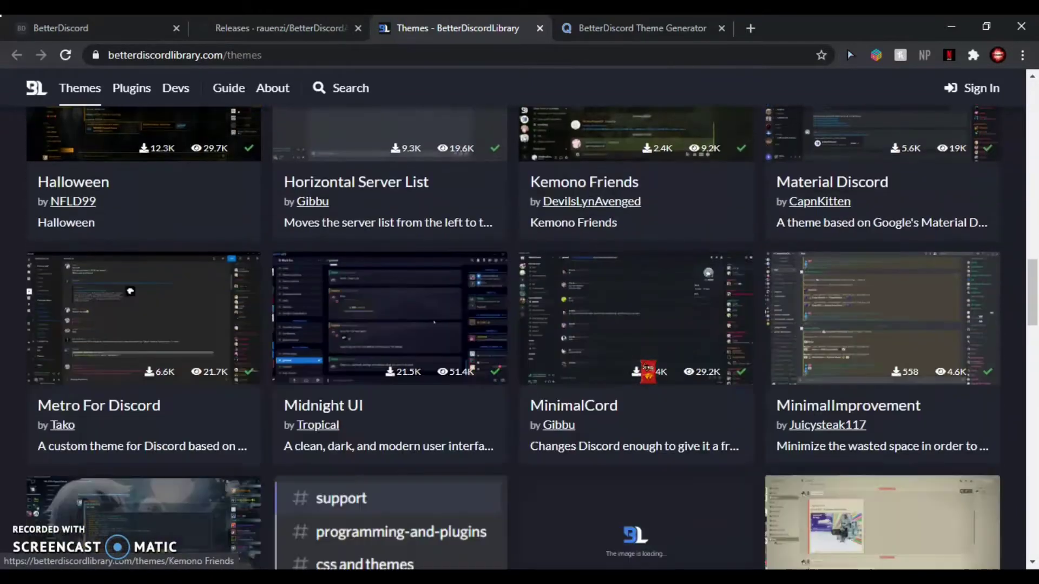
scroll(648, 372, down, 8)
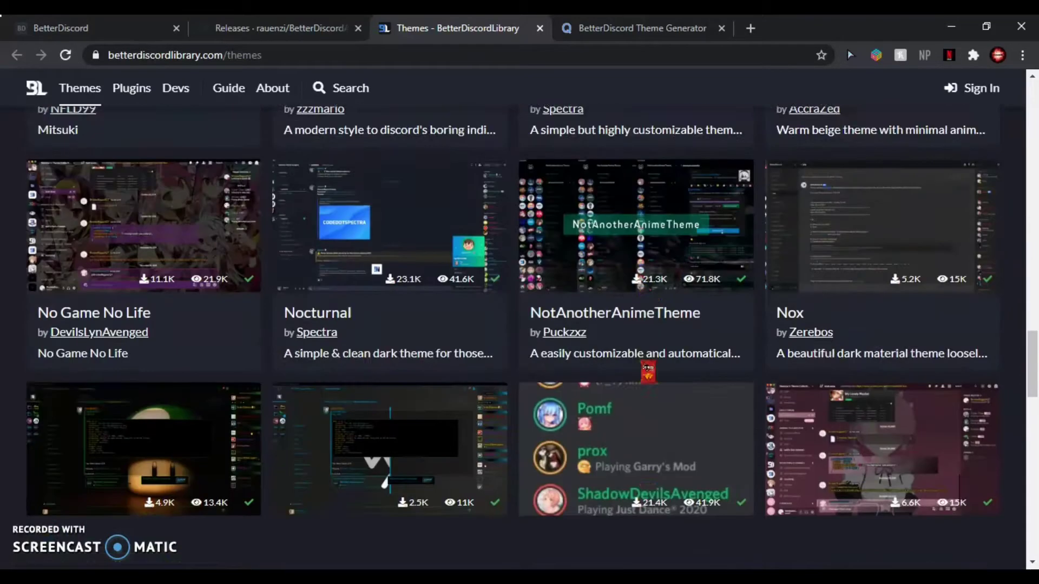
scroll(648, 373, up, 2)
scroll(648, 372, up, 20)
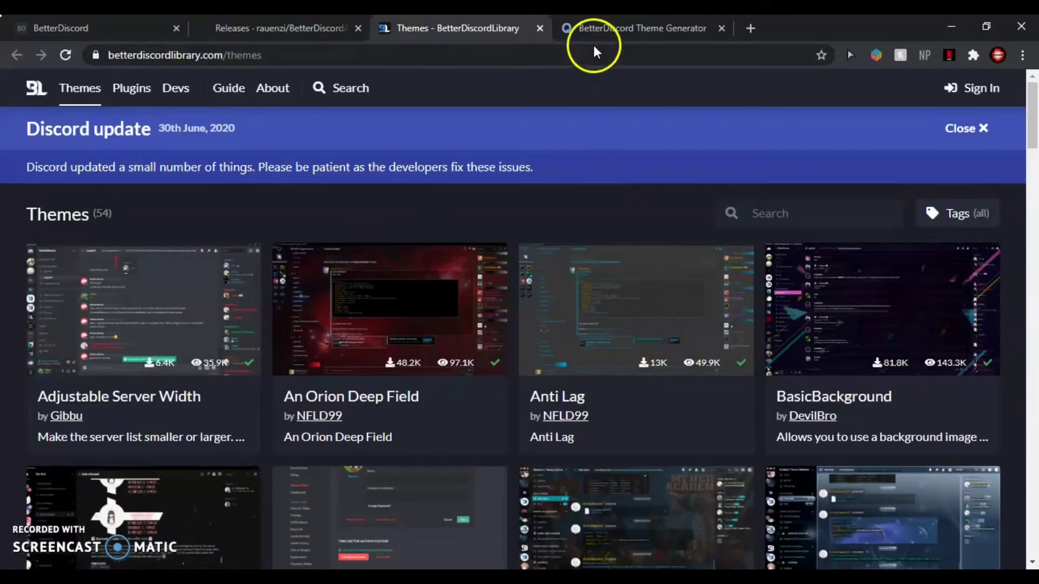
Step: Review the BetterDiscord Theme Generator's colour, background and name options and its theme preview
click(594, 33)
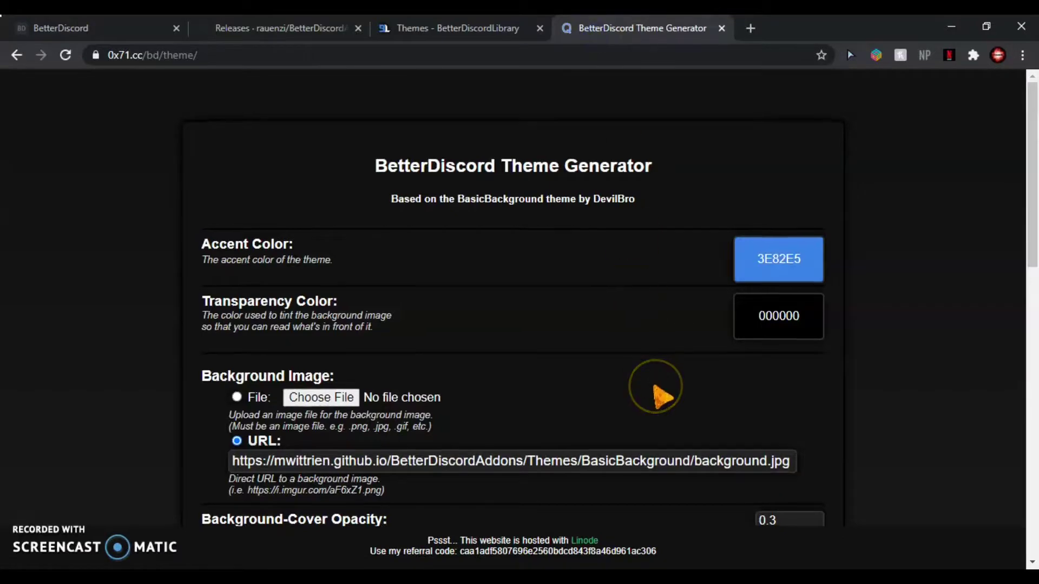
scroll(656, 389, down, 10)
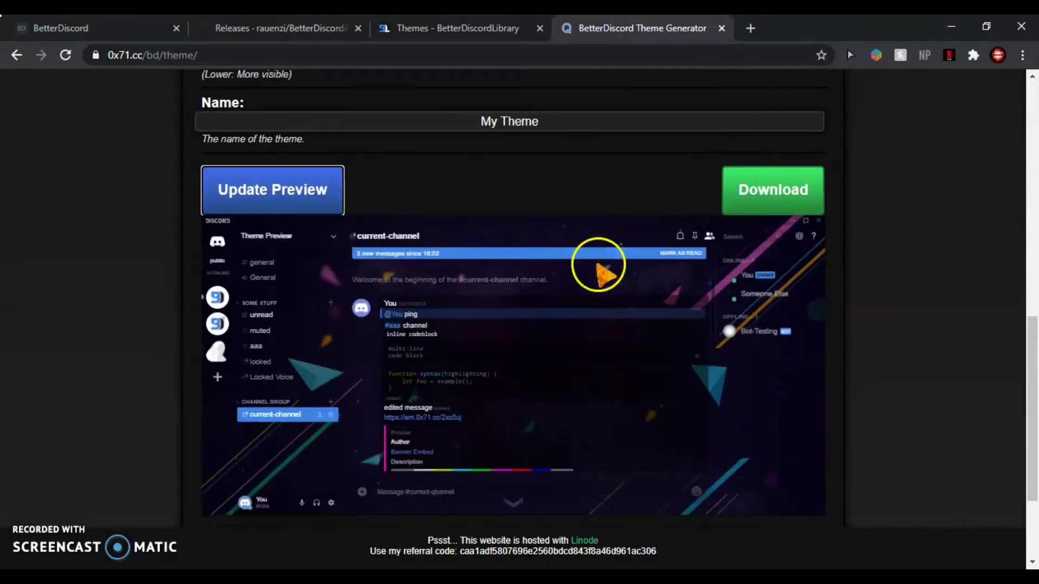
scroll(529, 235, down, 2)
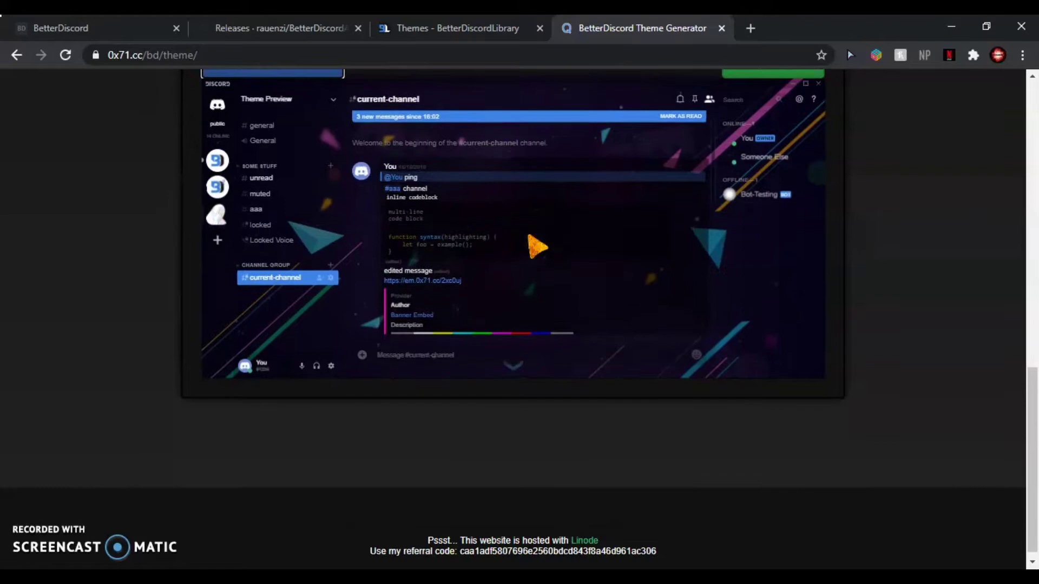
scroll(535, 244, up, 20)
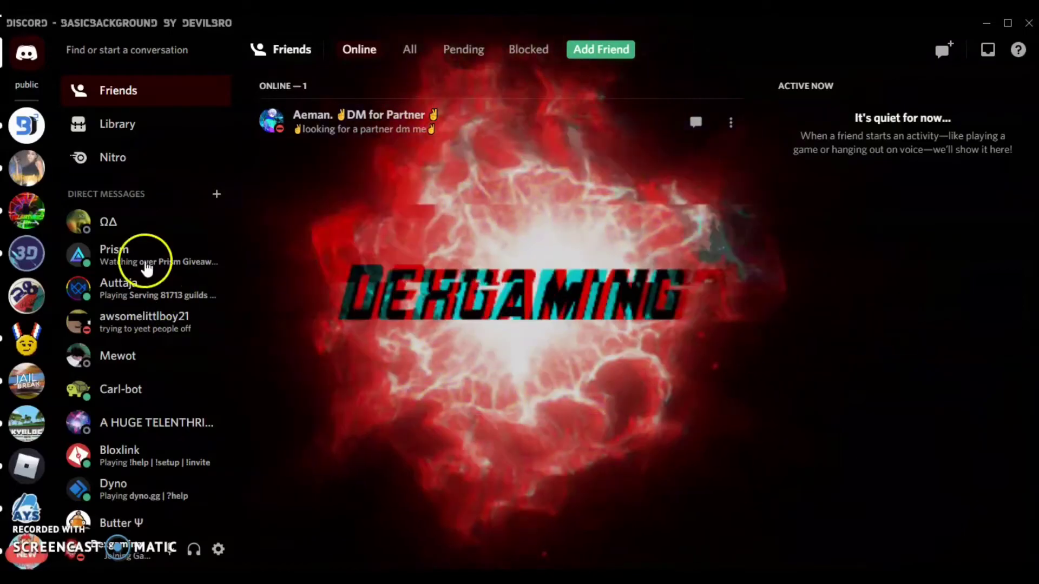
Step: Switch to Discord and open the theme folder from the BandagedBD themes settings
scroll(35, 387, down, 5)
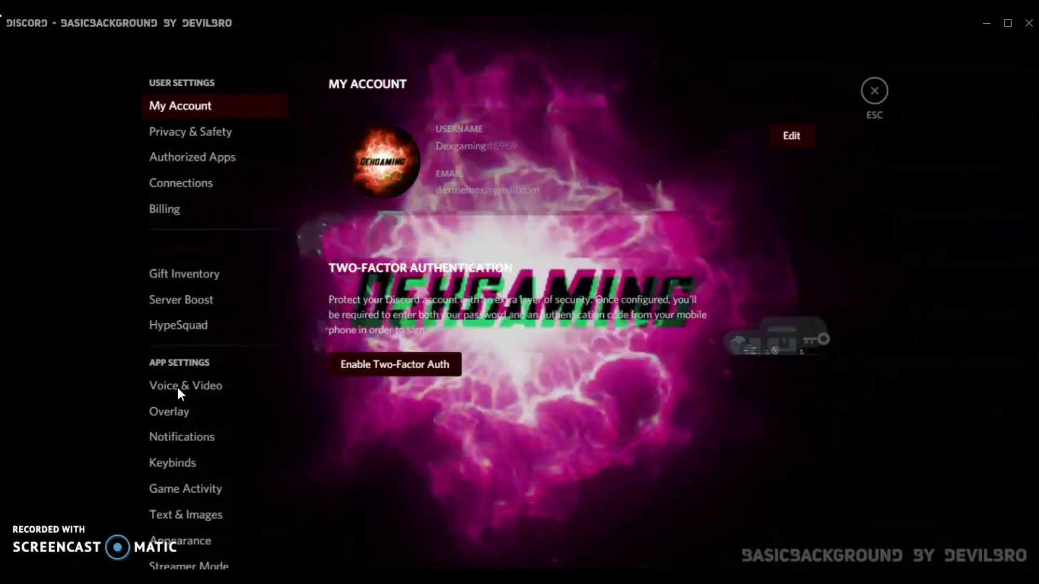
scroll(177, 387, down, 9)
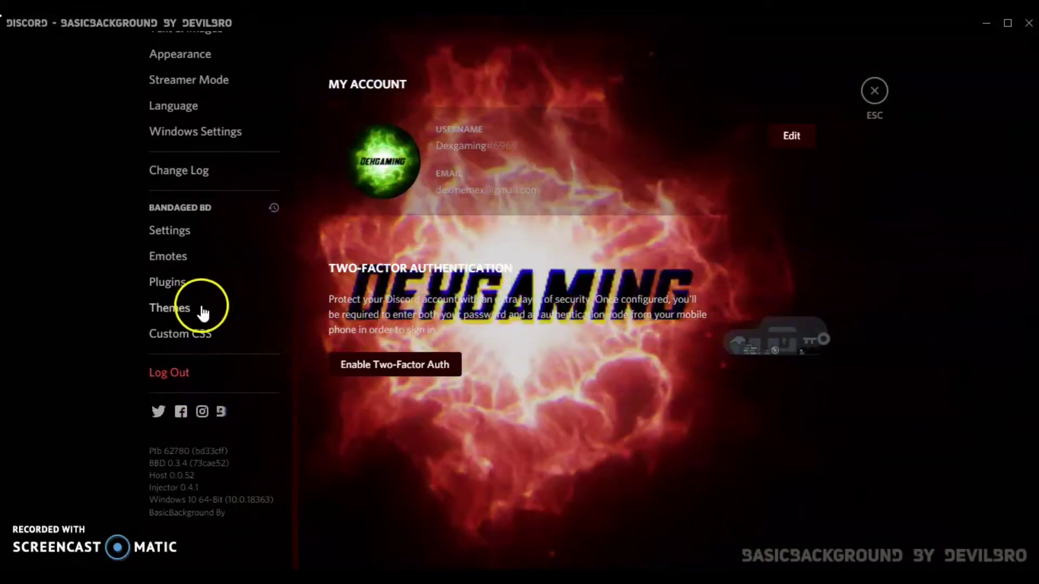
click(202, 311)
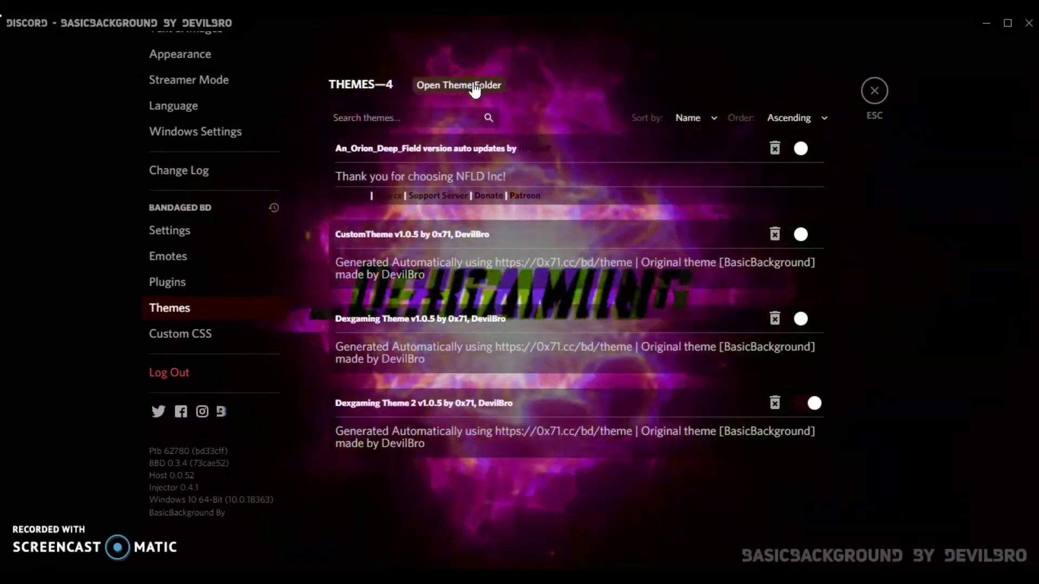
click(474, 85)
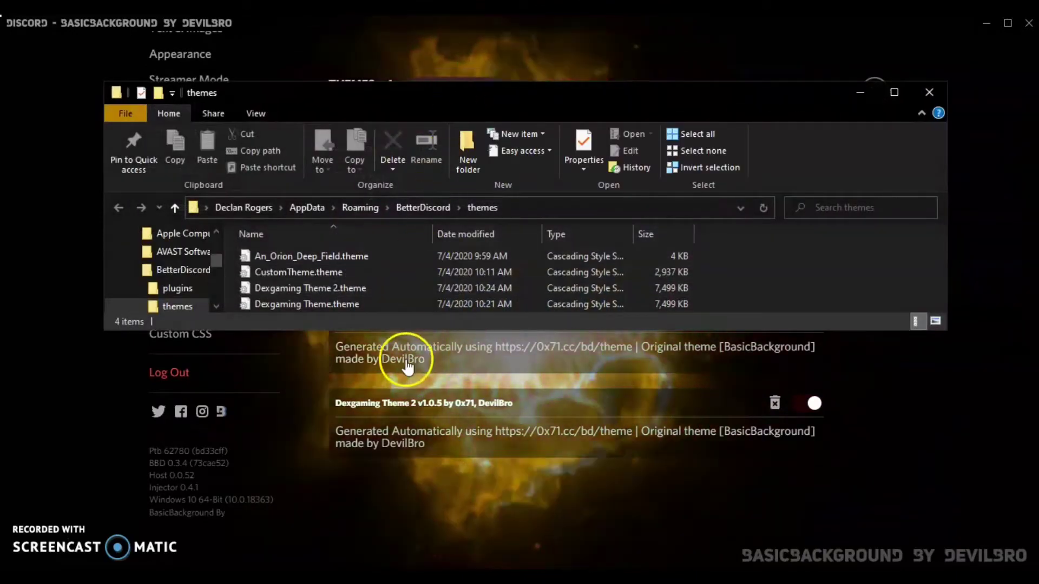
Step: Open the Downloads folder, arrange its window so the themes folder is also accessible, and return to Discord's theme settings
mouse_move(389, 578)
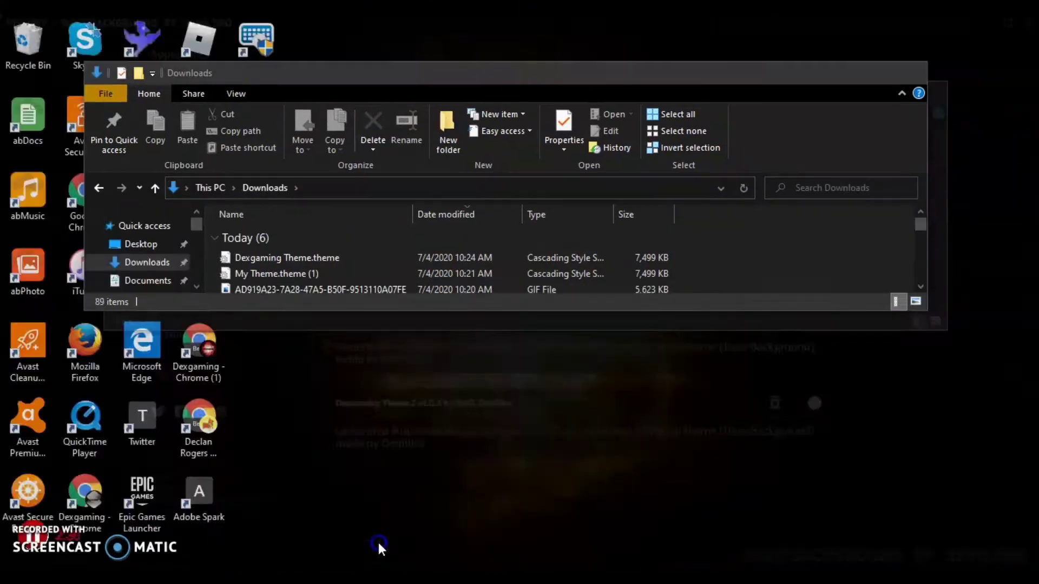
click(378, 543)
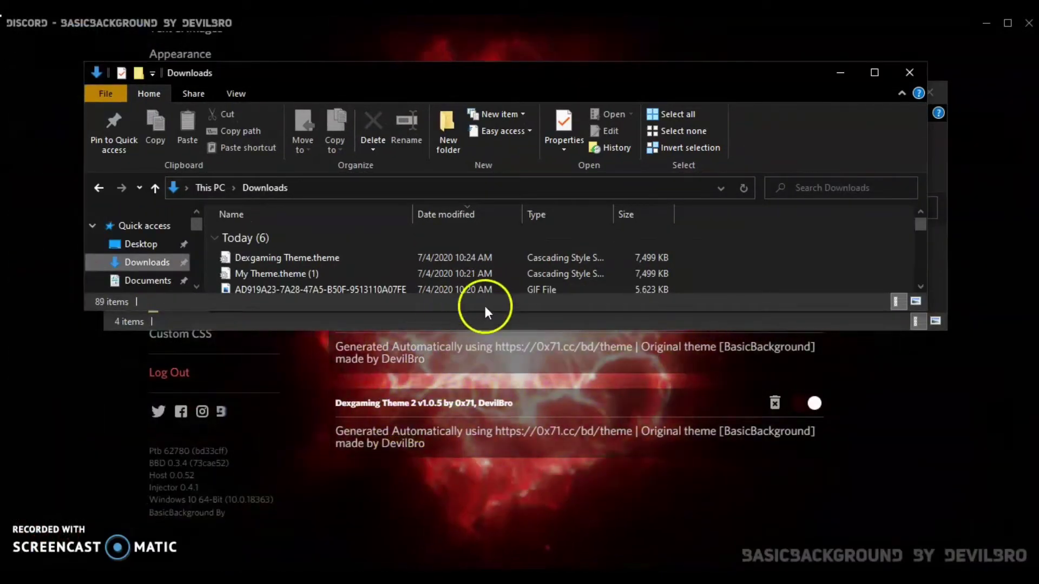
drag(542, 69, 536, 196)
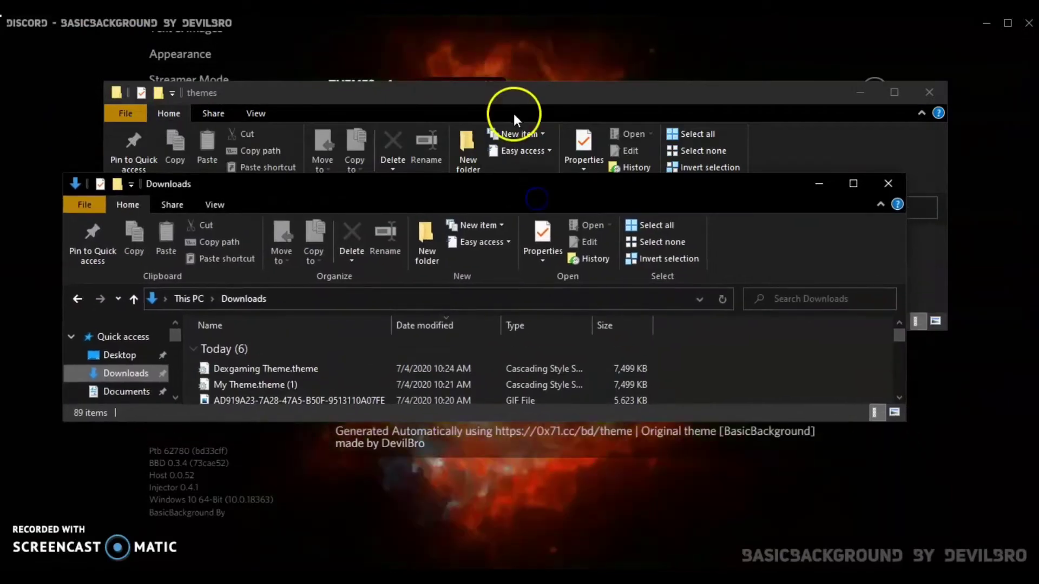
click(514, 111)
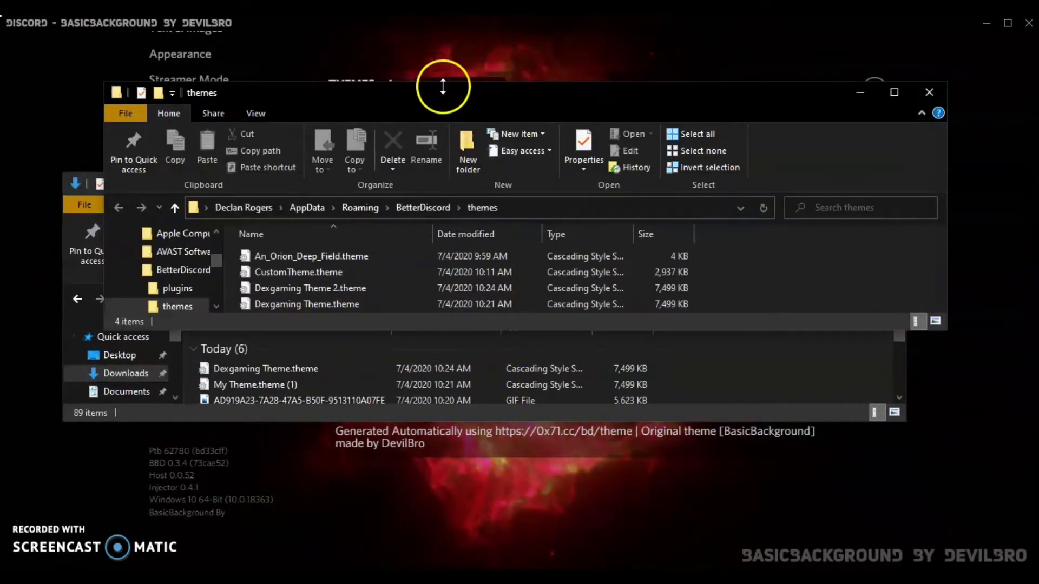
click(88, 157)
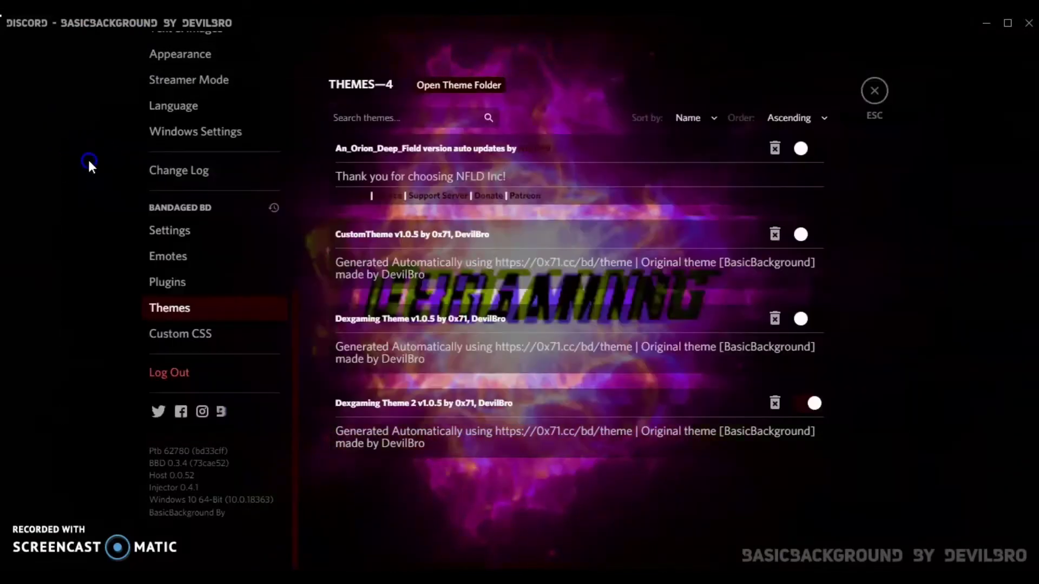
Step: Switch back to the browser and open the Anti Lag theme's page on BetterDiscordLibrary
mouse_move(388, 579)
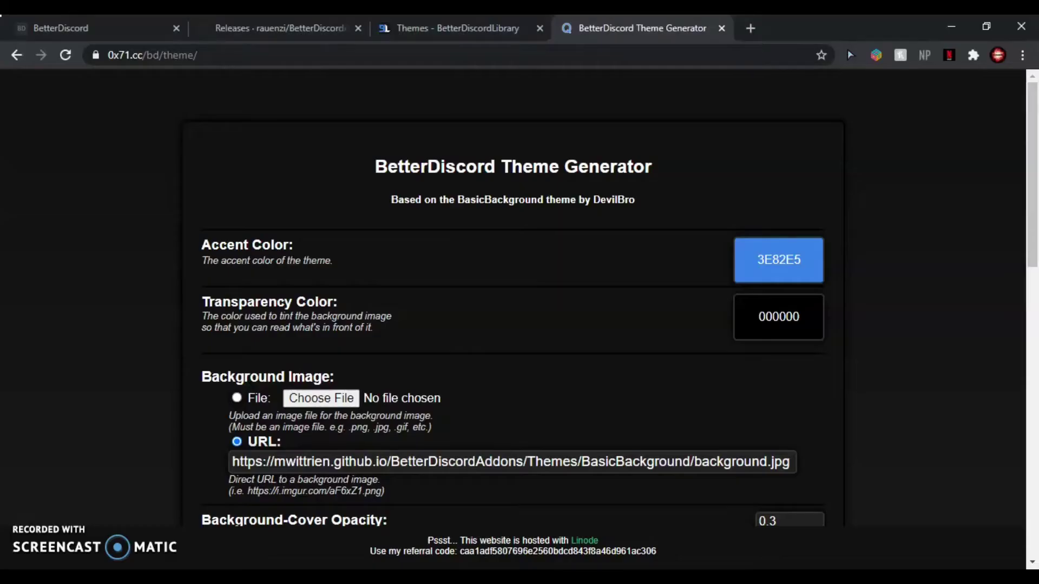
click(282, 28)
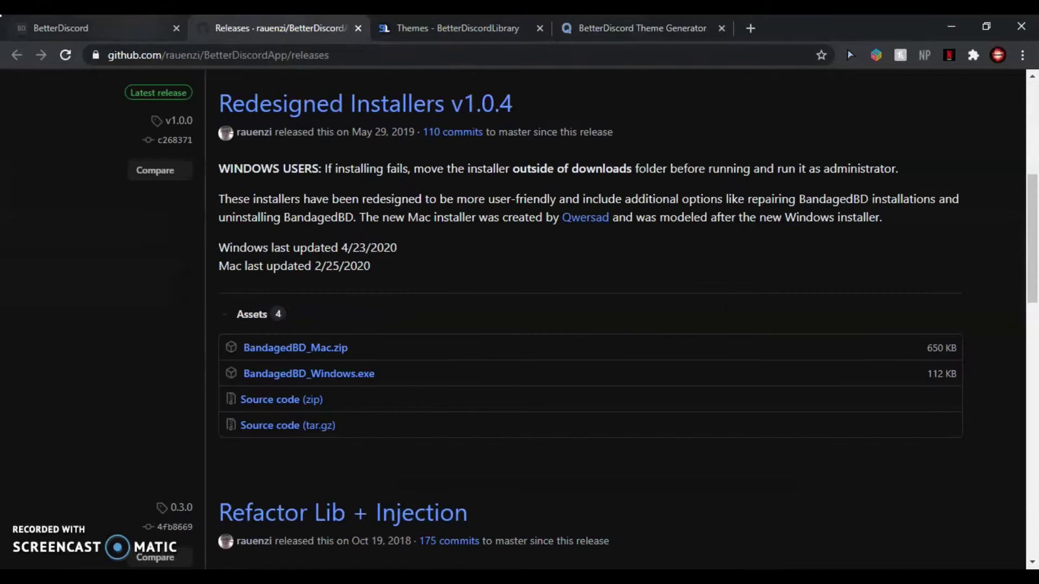
click(138, 27)
click(458, 28)
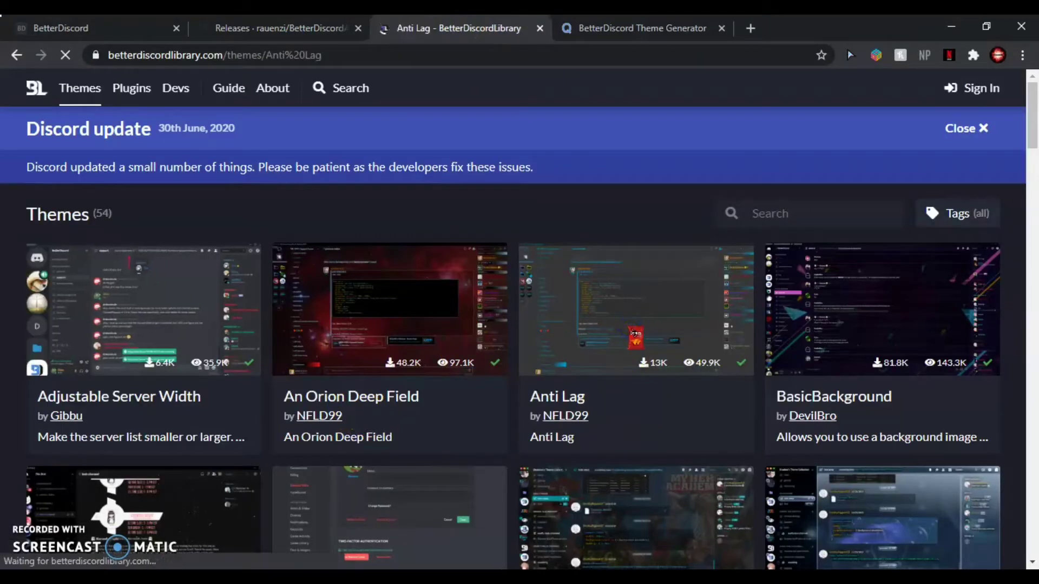
scroll(535, 371, down, 5)
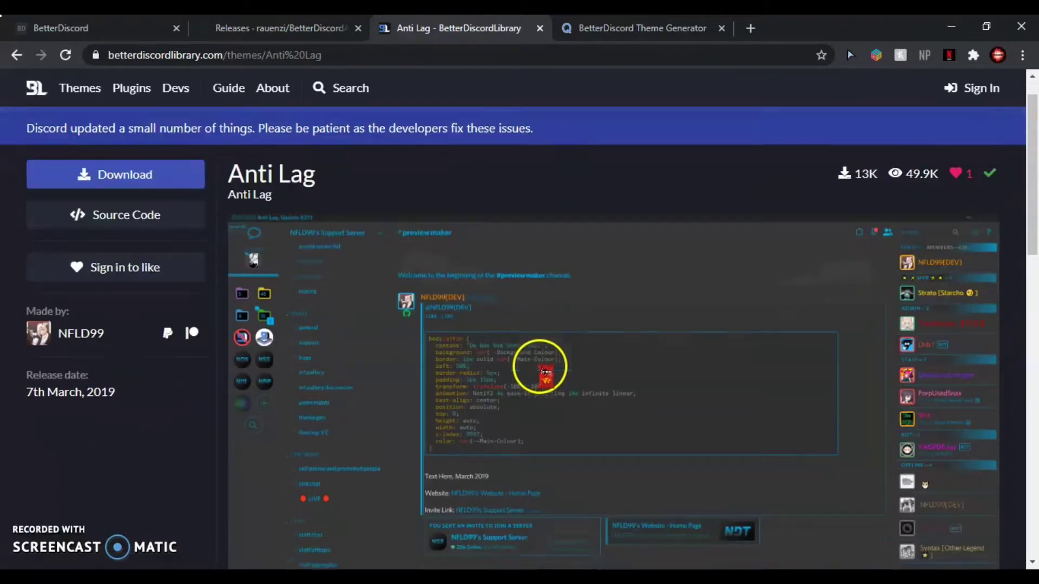
scroll(542, 375, up, 2)
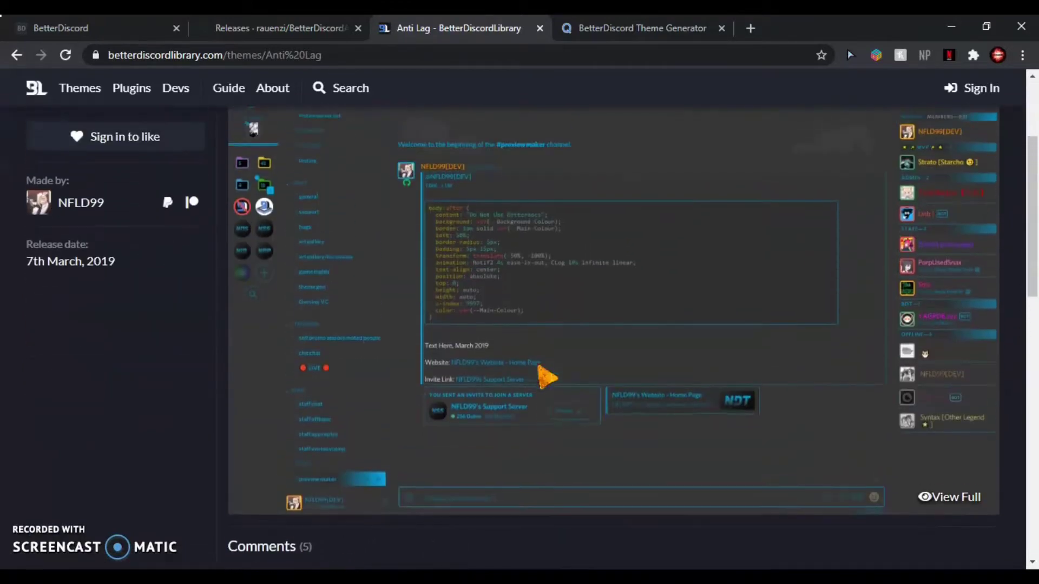
scroll(545, 374, up, 3)
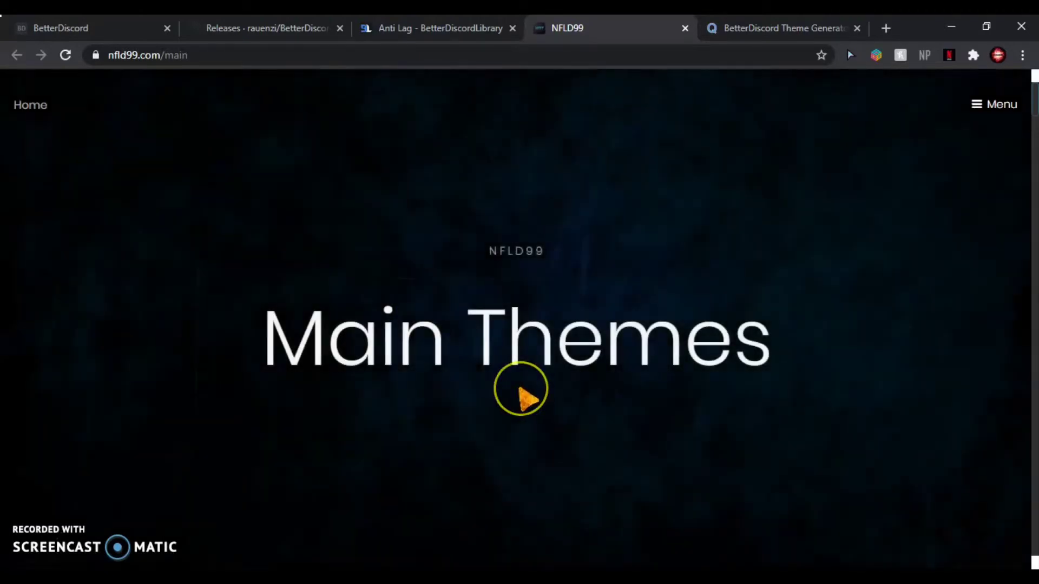
Step: Download the Anti Lag theme from the NFLD99 Main Themes page and dismiss the downloads bar
scroll(719, 363, down, 12)
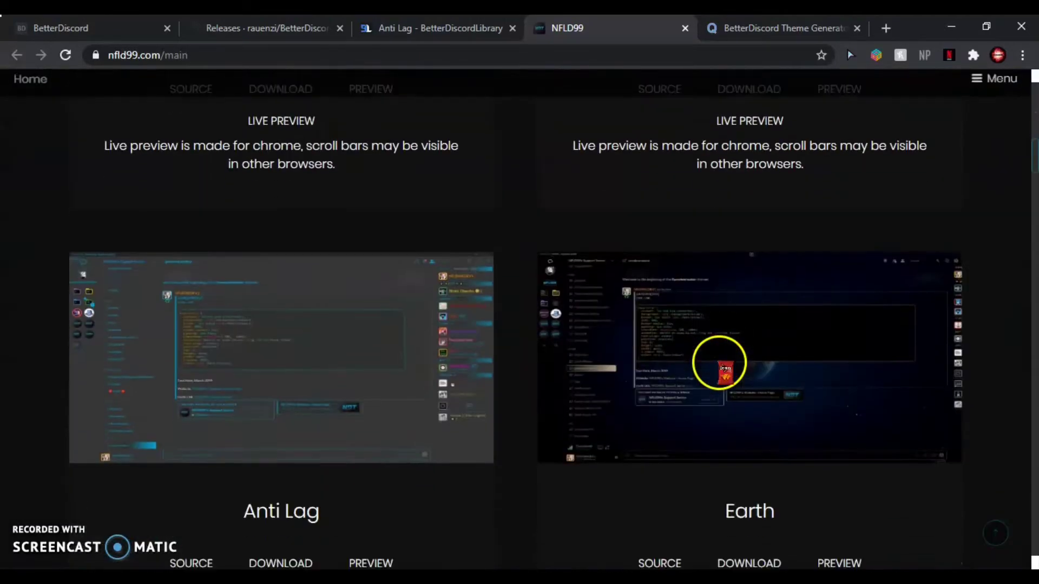
scroll(725, 368, up, 2)
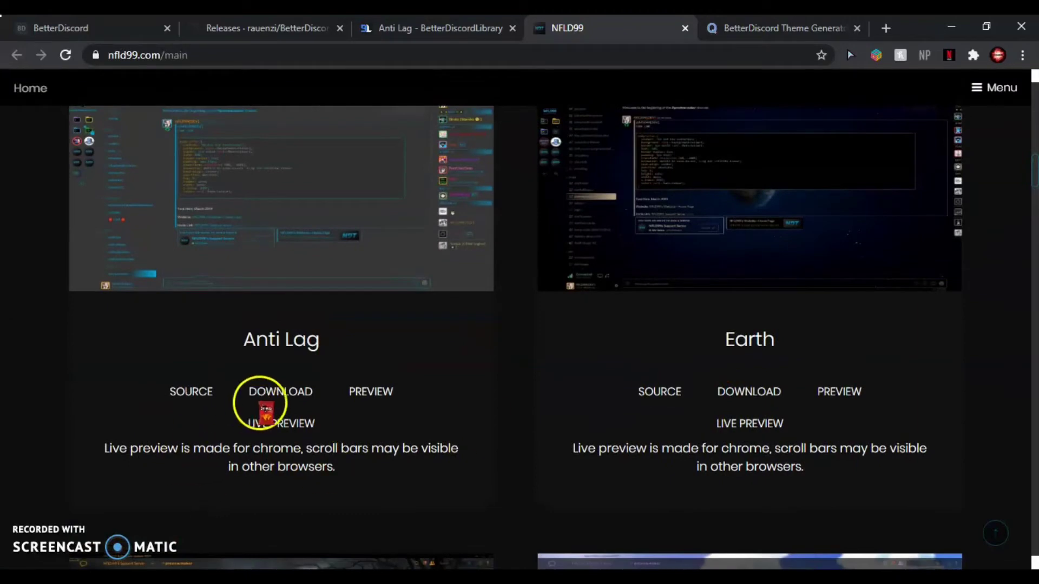
click(265, 392)
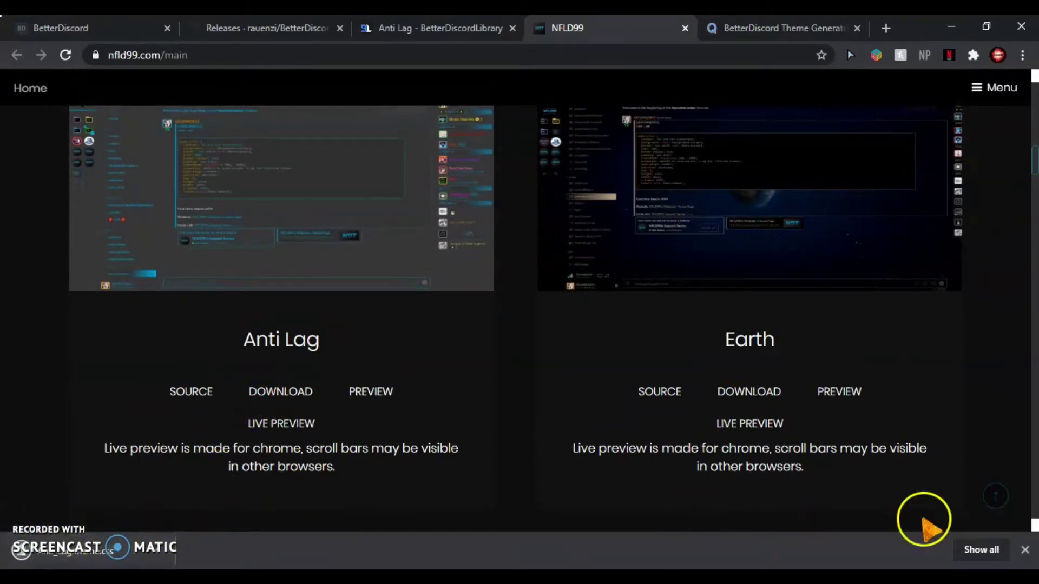
click(1024, 551)
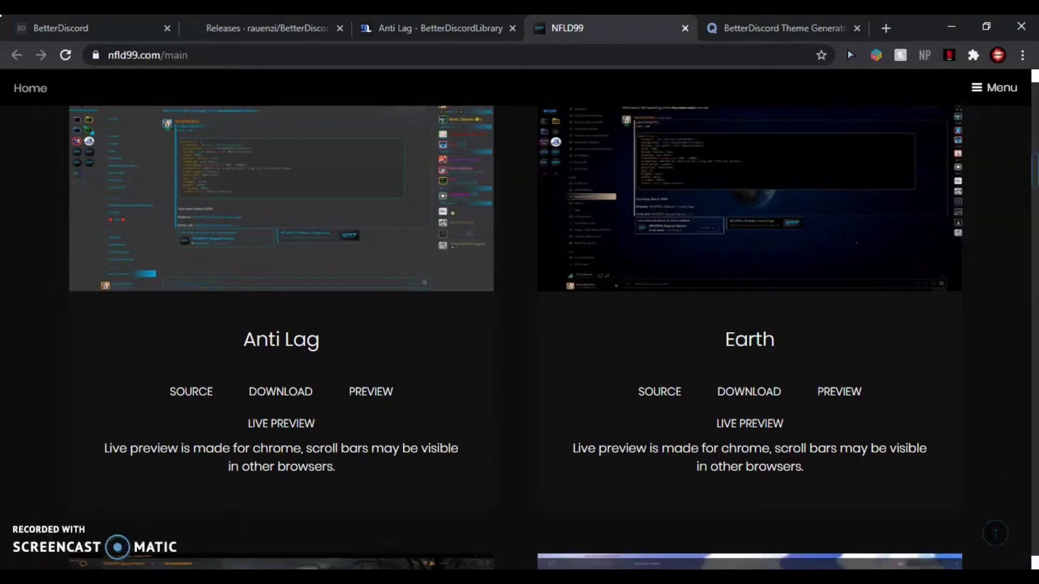
Step: Switch to Discord, move Anti_Lag.theme from the Downloads folder into the themes folder, and close both folder windows
key(alt+Tab)
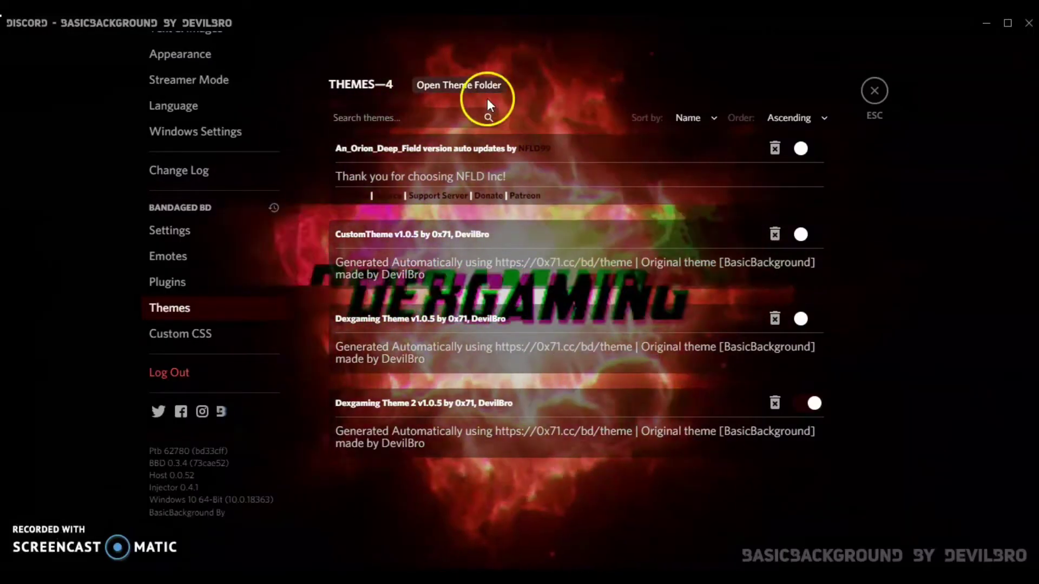
mouse_move(406, 545)
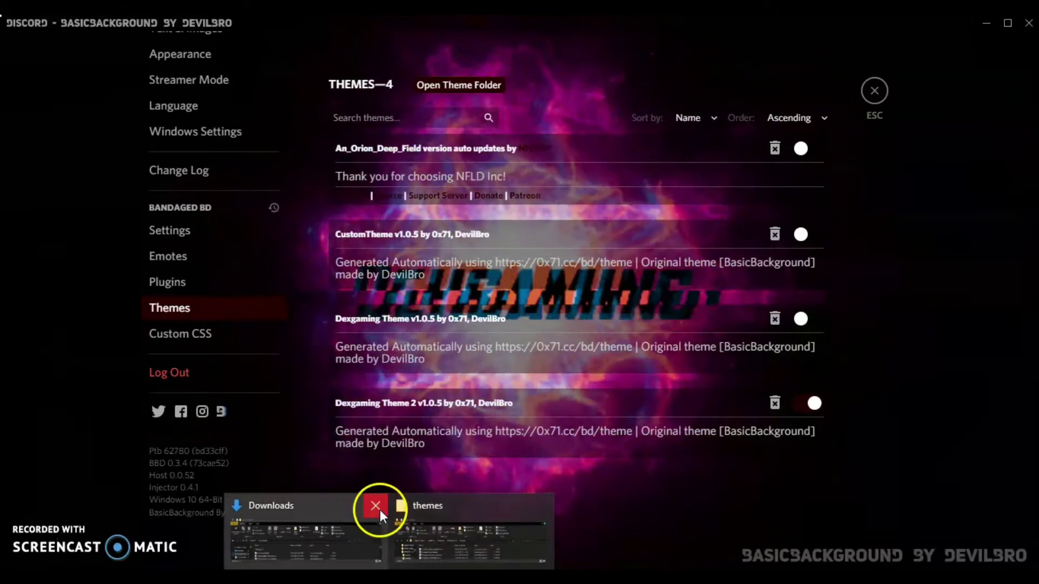
click(450, 519)
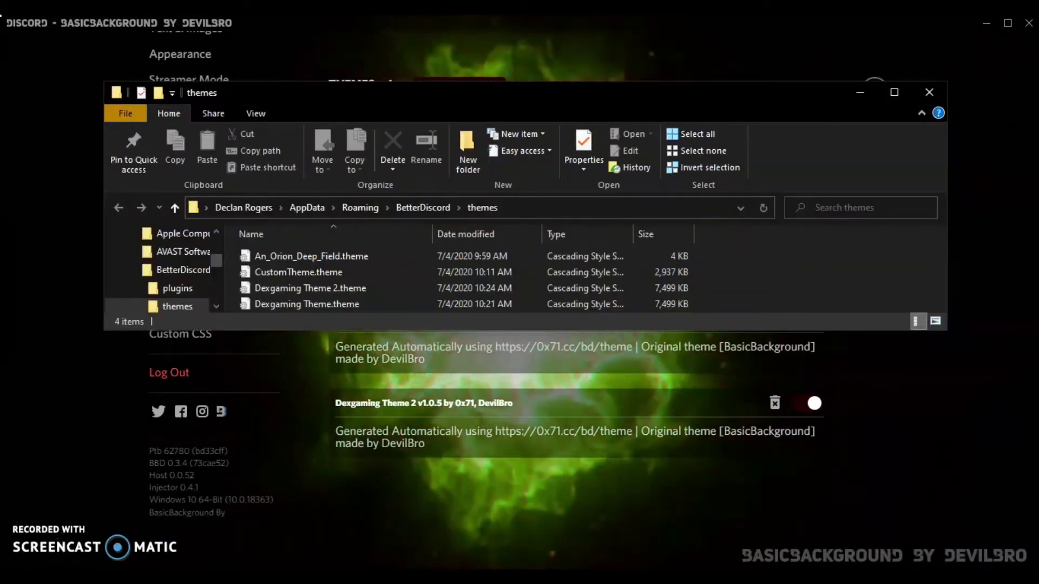
click(348, 518)
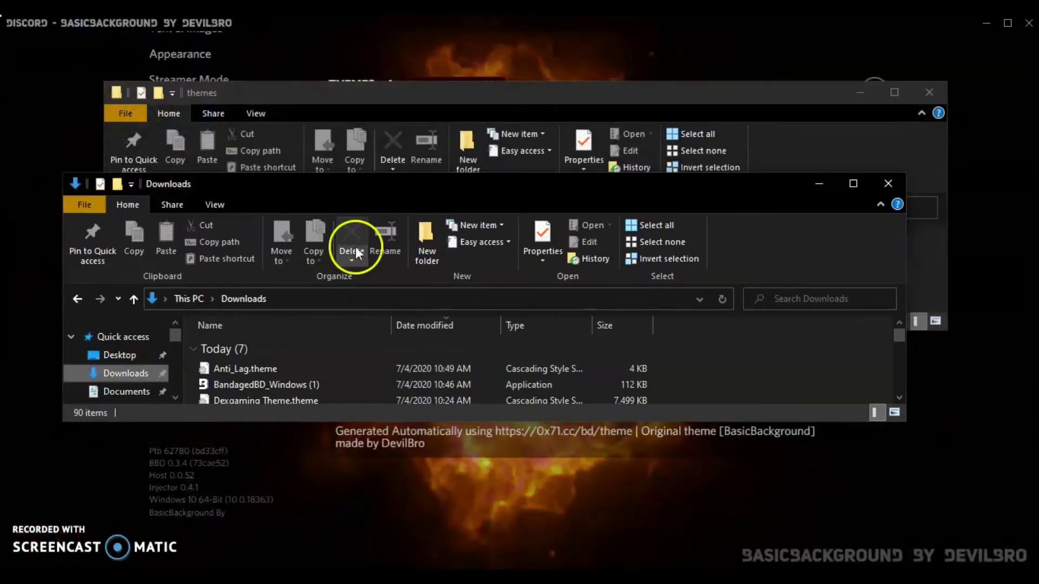
drag(334, 186, 357, 318)
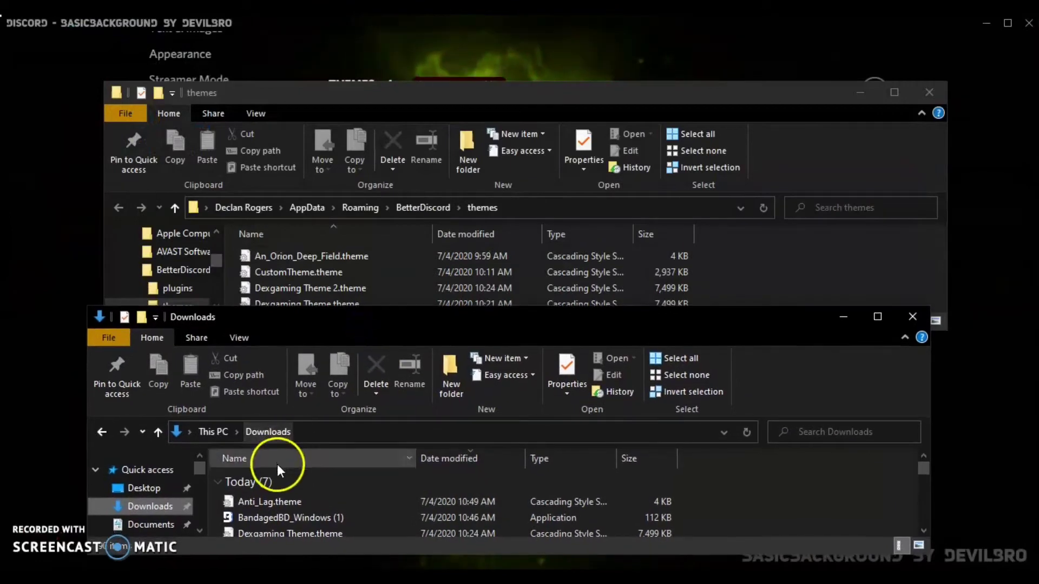
drag(271, 495, 371, 255)
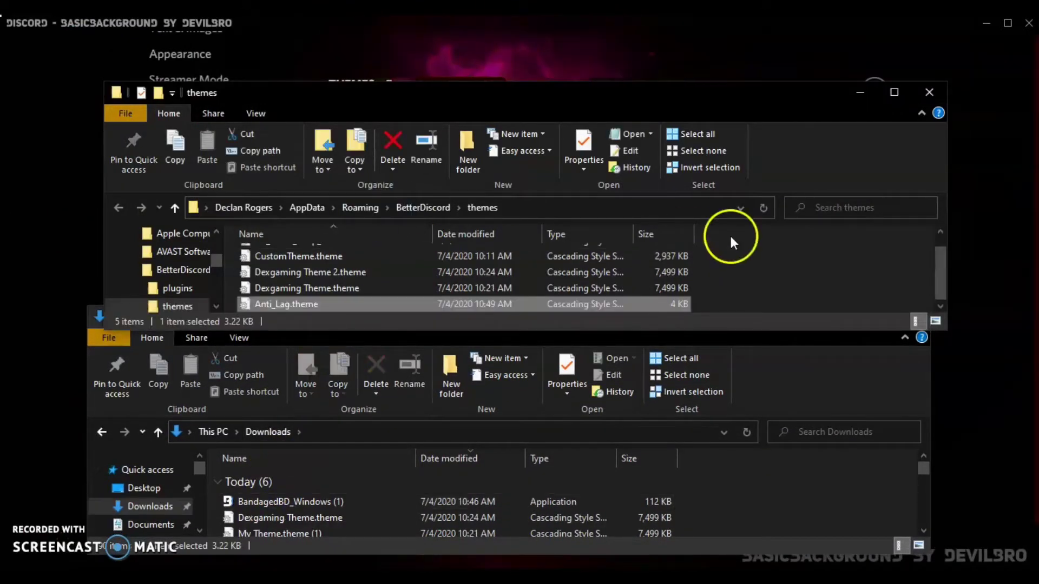
click(930, 92)
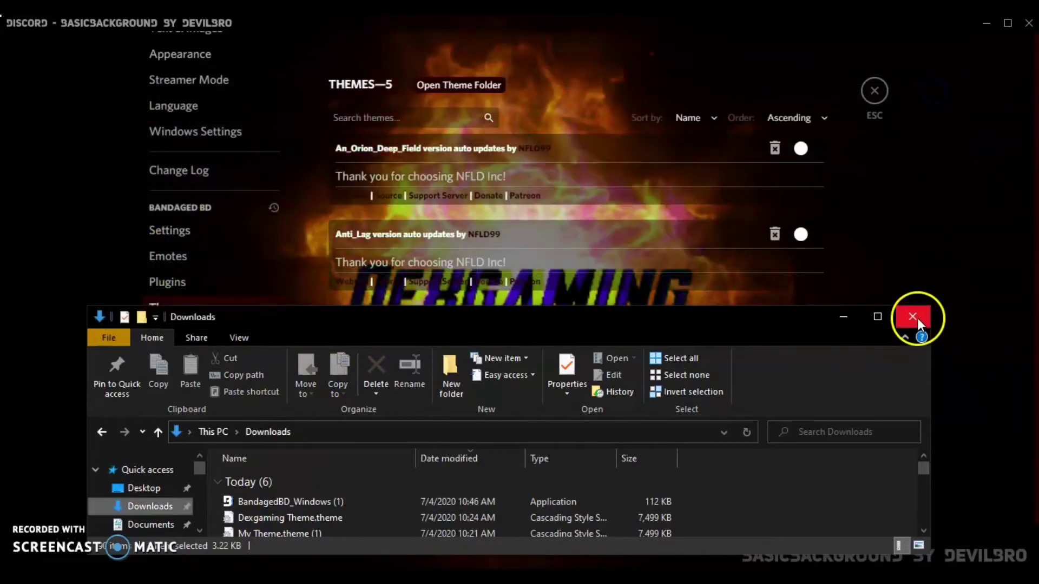
click(916, 317)
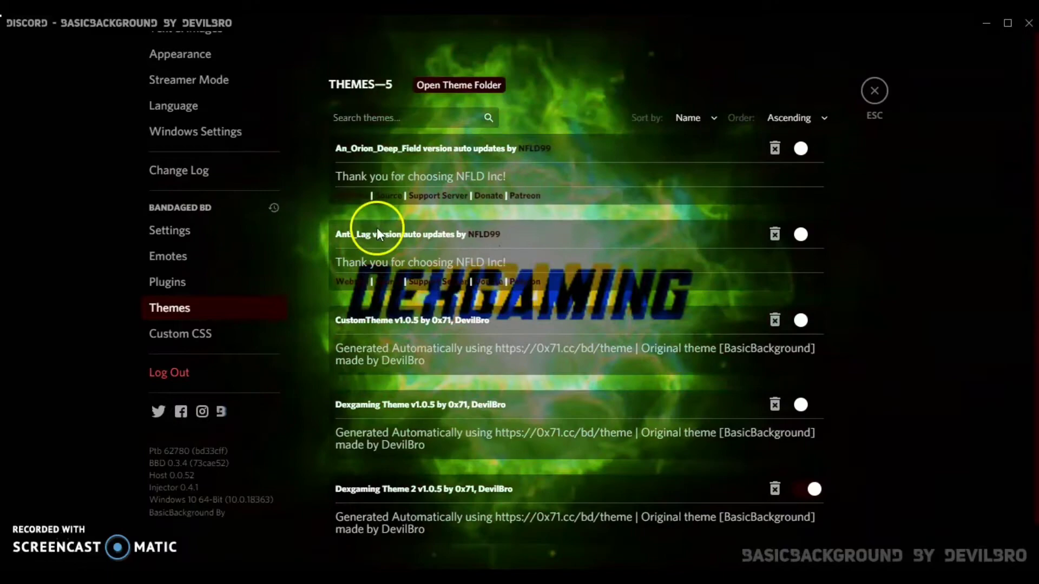
Step: Try out the Anti_Lag theme in place of Dexgaming Theme 2, and switch back to Dexgaming Theme 2
click(813, 490)
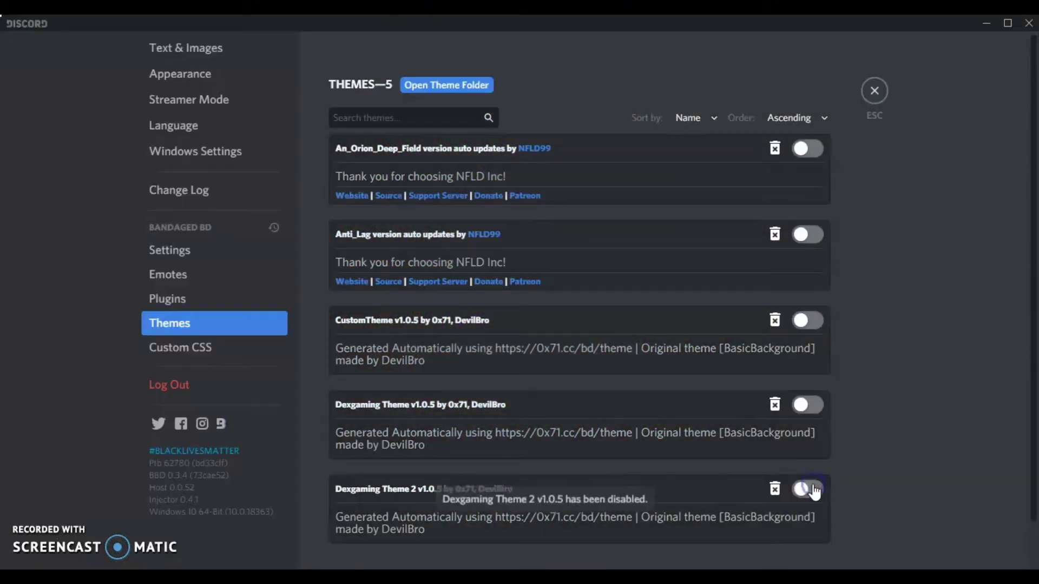
click(803, 238)
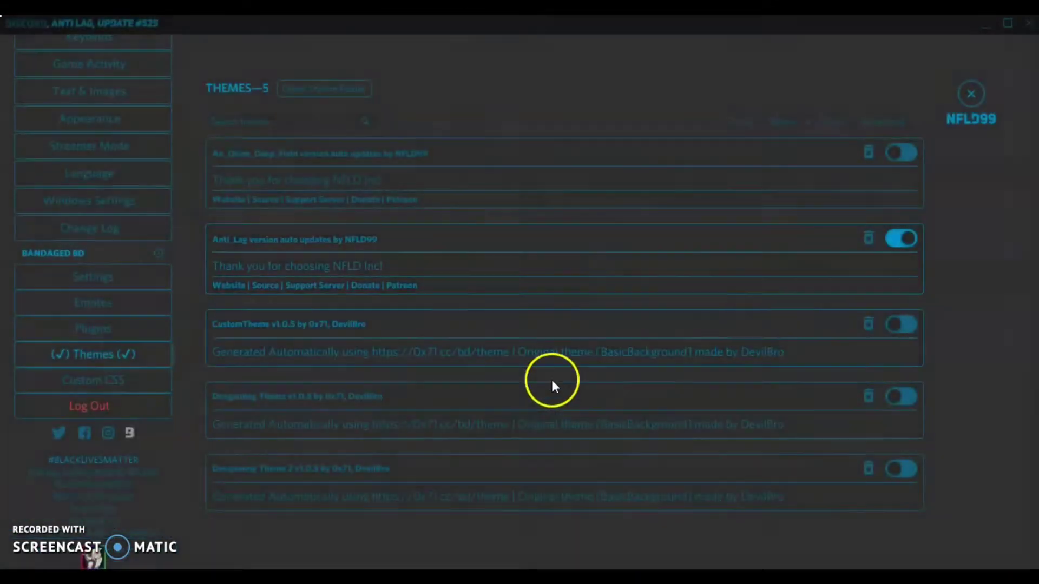
click(905, 238)
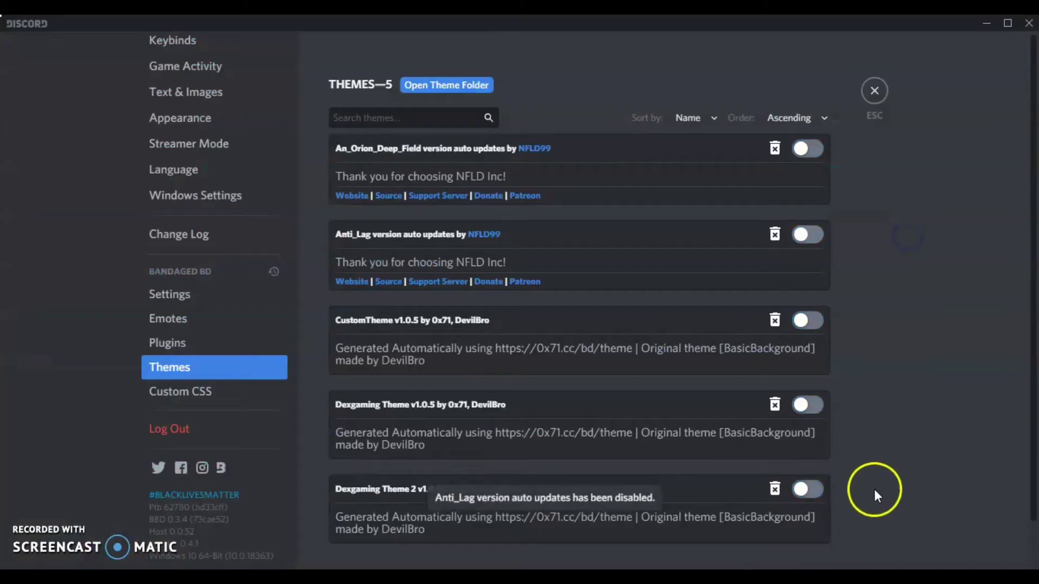
click(812, 490)
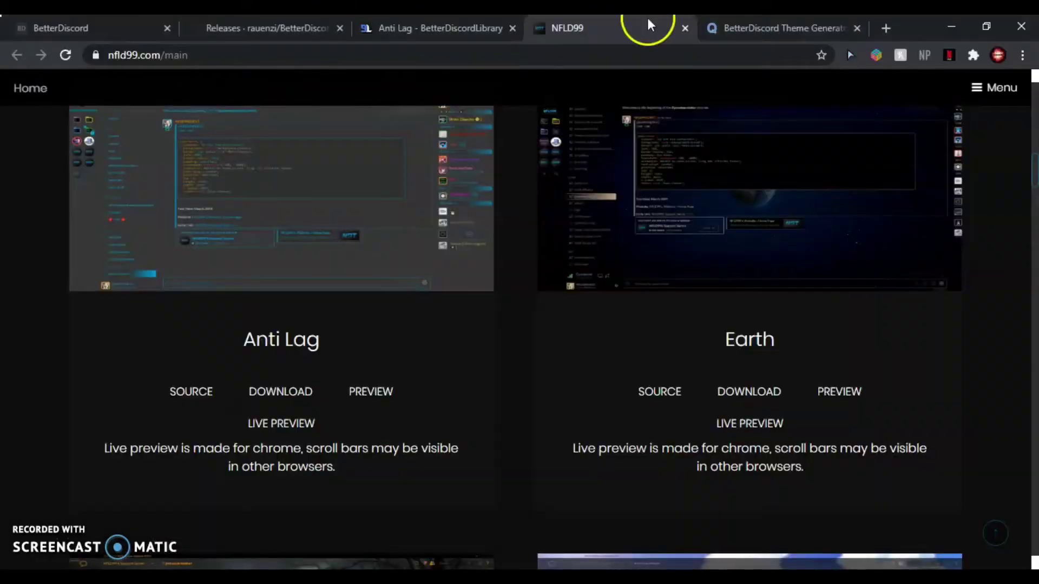
Step: Switch to the BetterDiscord Theme Generator page in the browser and set the accent color to dark red 3B0000
click(762, 28)
scroll(506, 368, down, 1)
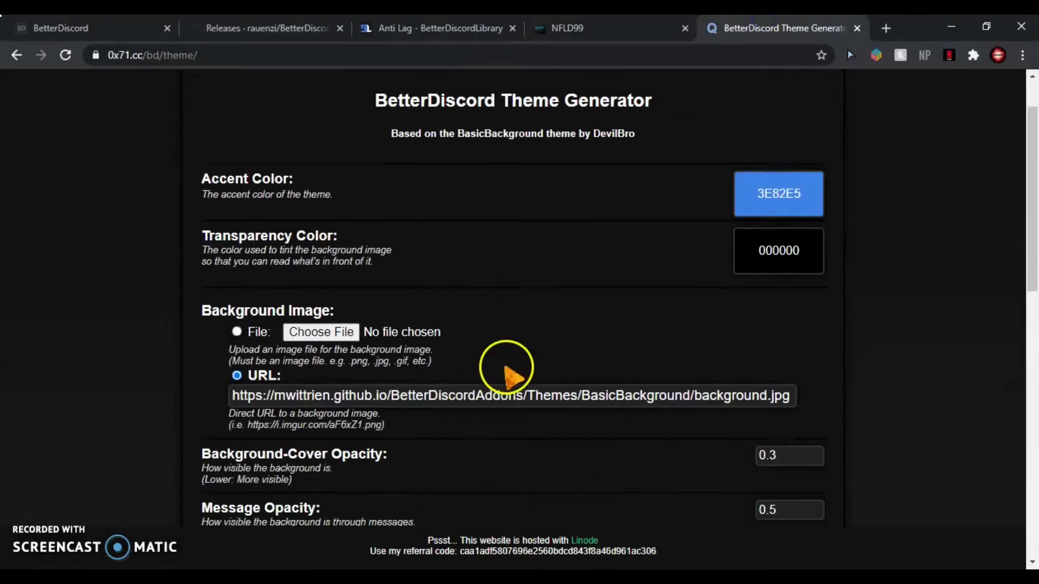
click(812, 193)
mouse_move(927, 228)
mouse_down()
mouse_move(909, 204)
mouse_move(1004, 157)
mouse_move(996, 244)
mouse_up()
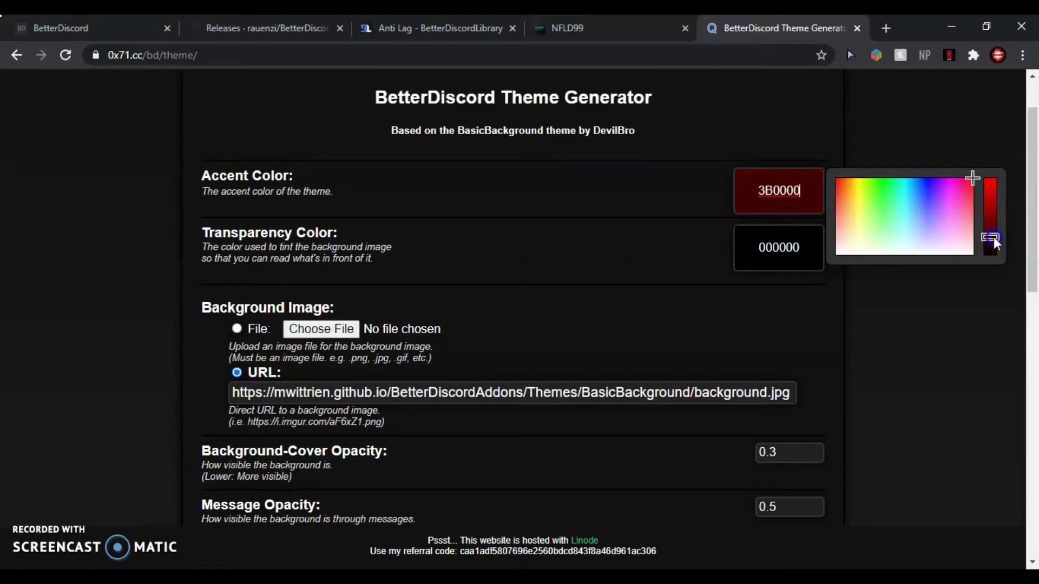
click(972, 289)
Step: Set the theme's background image to an uploaded file, 1508608003177.png from the Pictures folder
scroll(546, 347, down, 1)
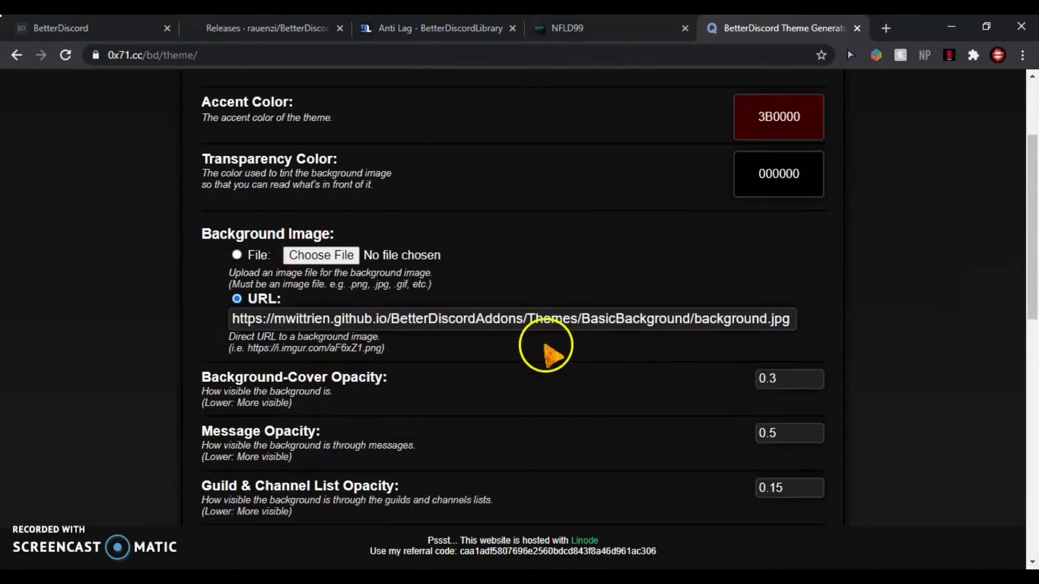
click(237, 255)
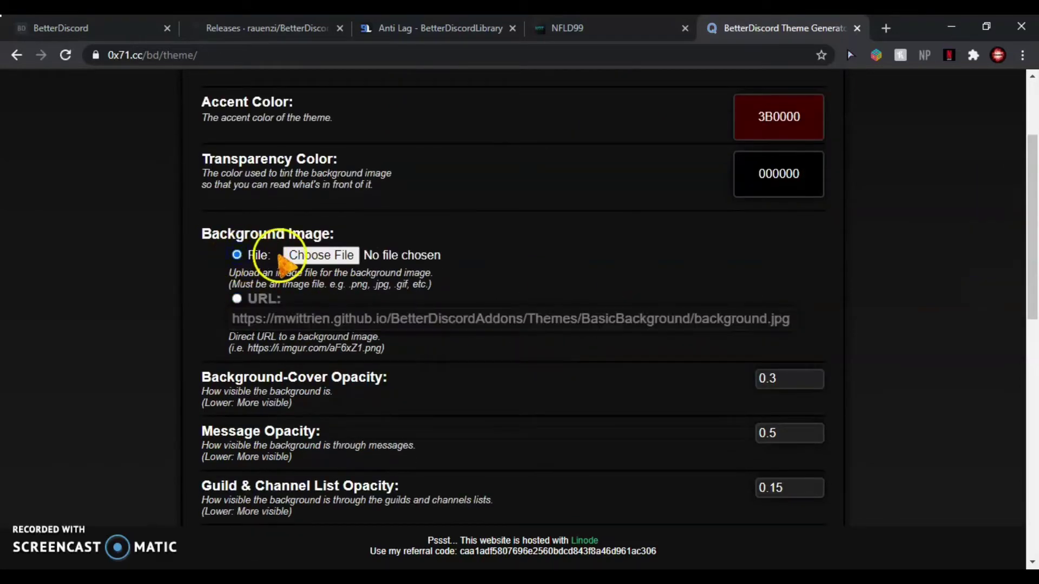
click(294, 260)
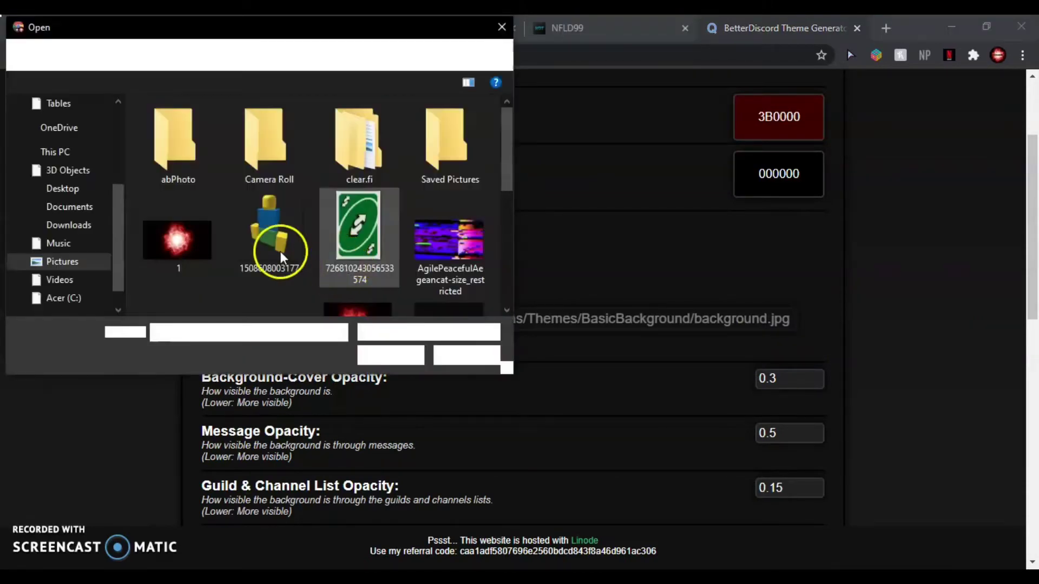
double_click(273, 246)
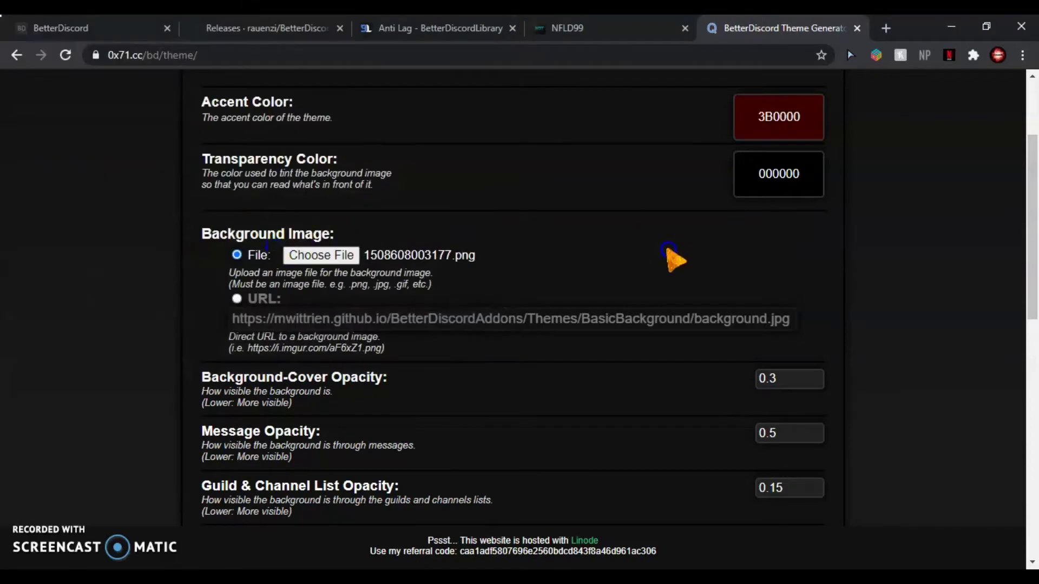
Step: Update the generator's preview of My Theme and download the generated theme file
scroll(671, 259, down, 10)
click(317, 147)
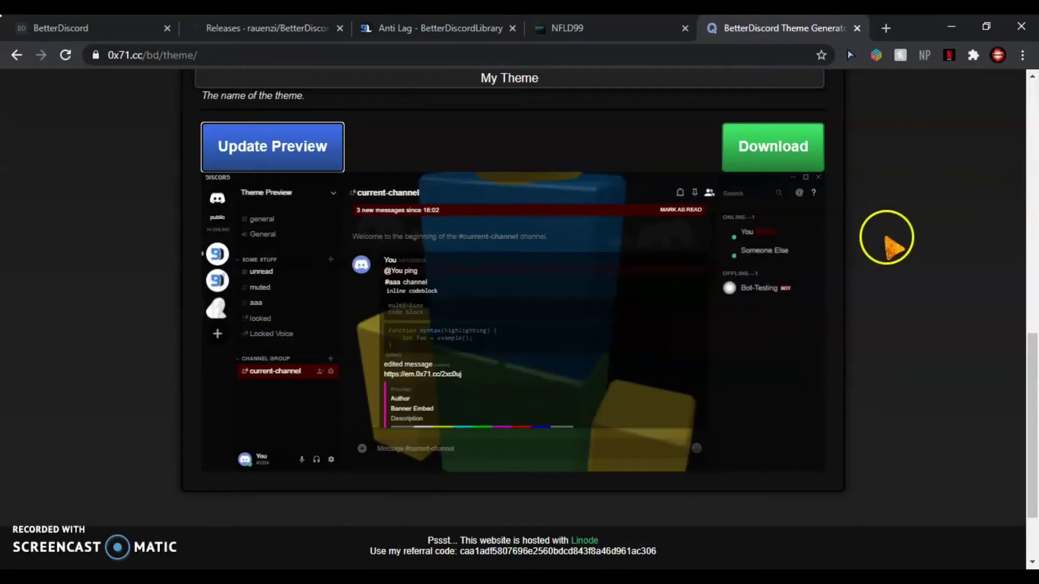
click(792, 153)
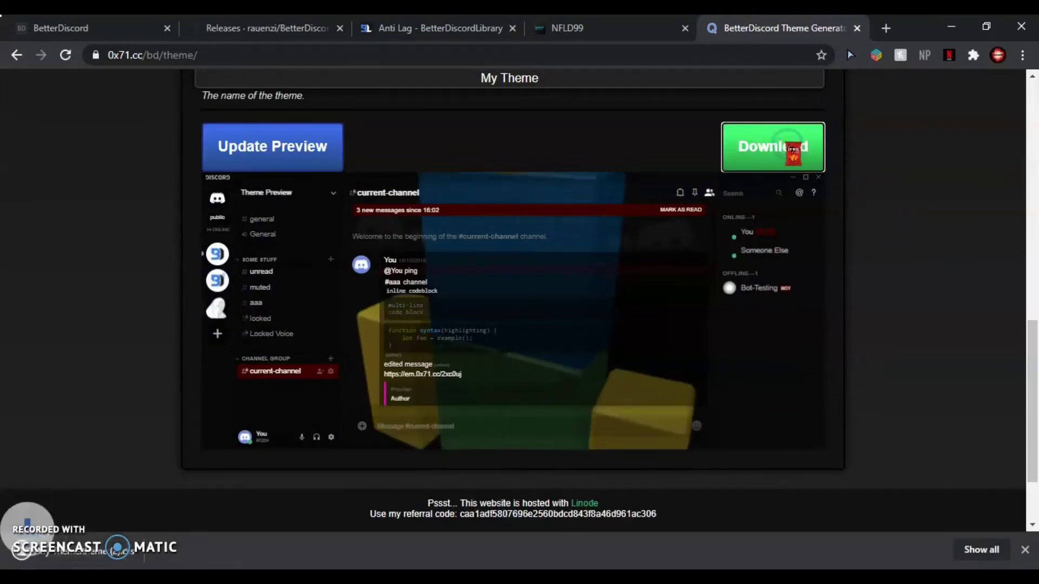
scroll(591, 239, up, 2)
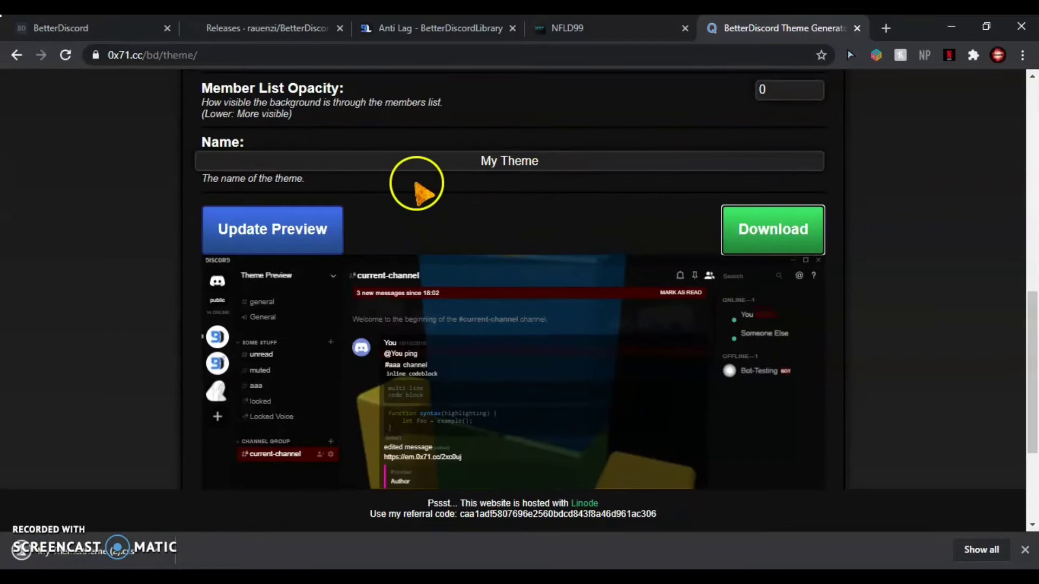
scroll(534, 202, up, 5)
scroll(631, 411, down, 8)
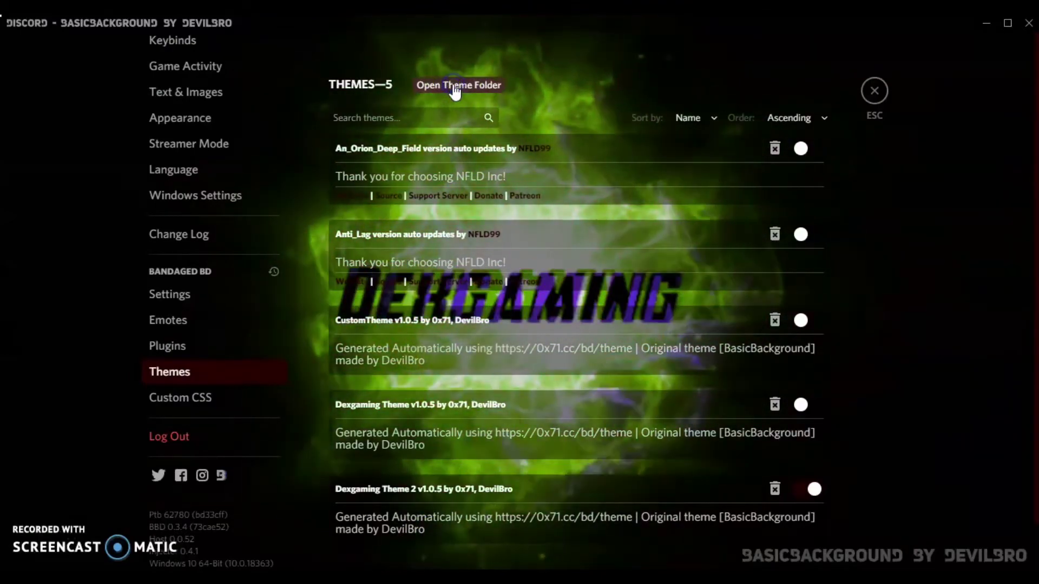
Step: Open the theme folder from Discord's theme settings and the Downloads folder in a second window
click(454, 86)
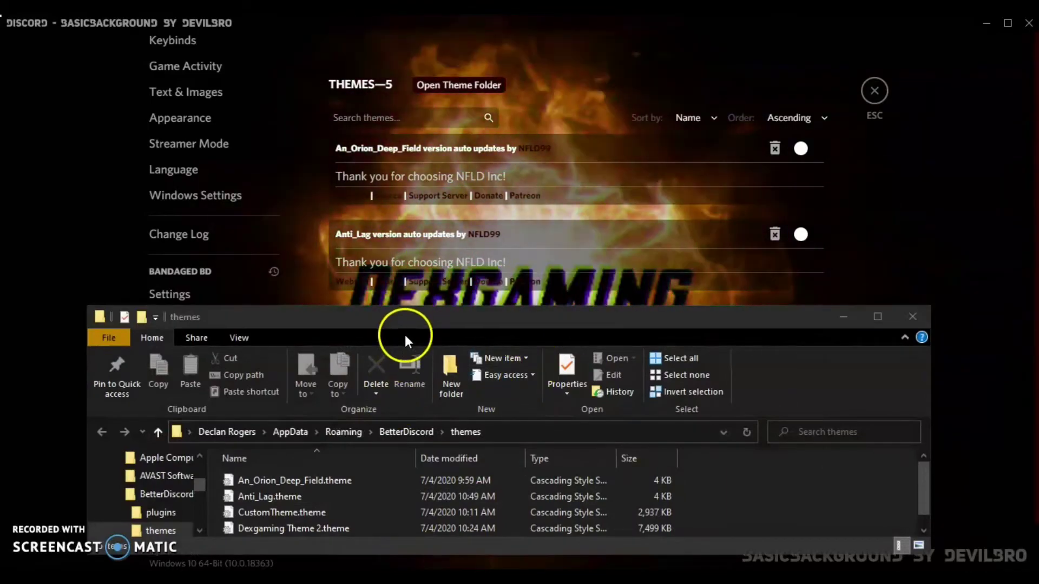
key(super+e)
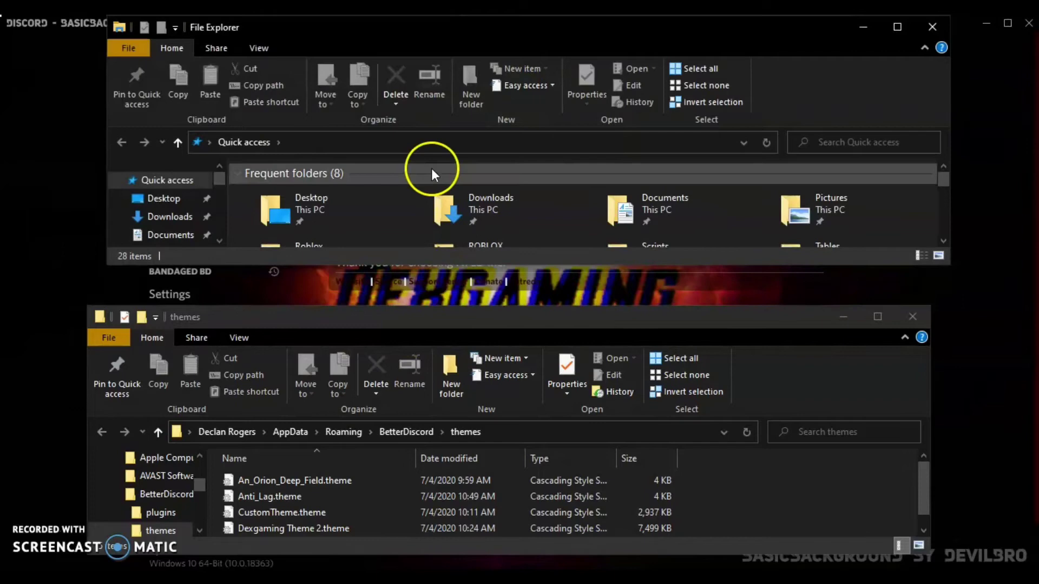
click(178, 217)
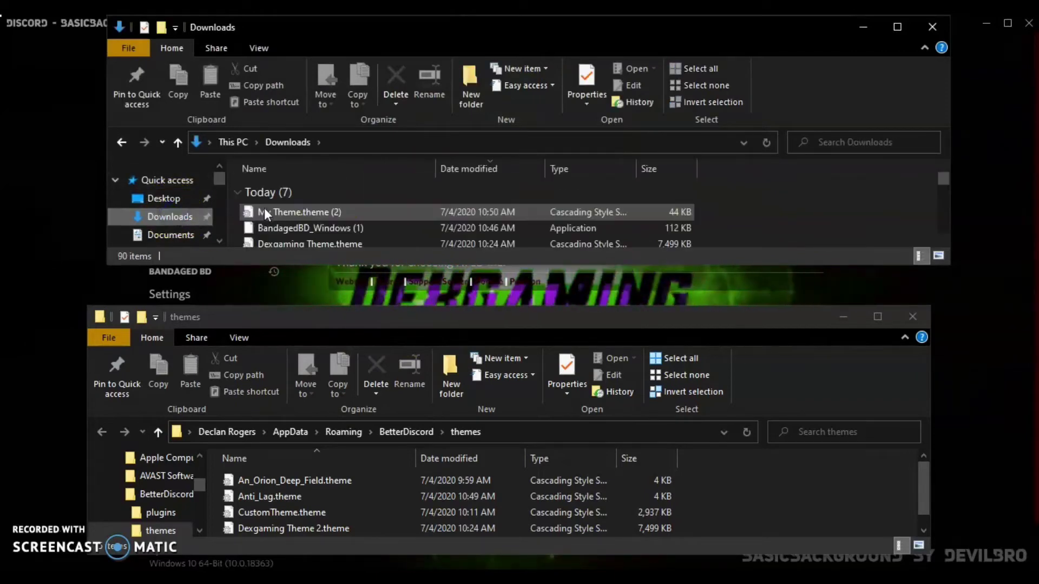
Step: Try to move My Theme.theme (2) from Downloads into the themes folder, and close both folder windows
drag(344, 211, 745, 213)
scroll(745, 213, up, 5)
scroll(845, 189, up, 5)
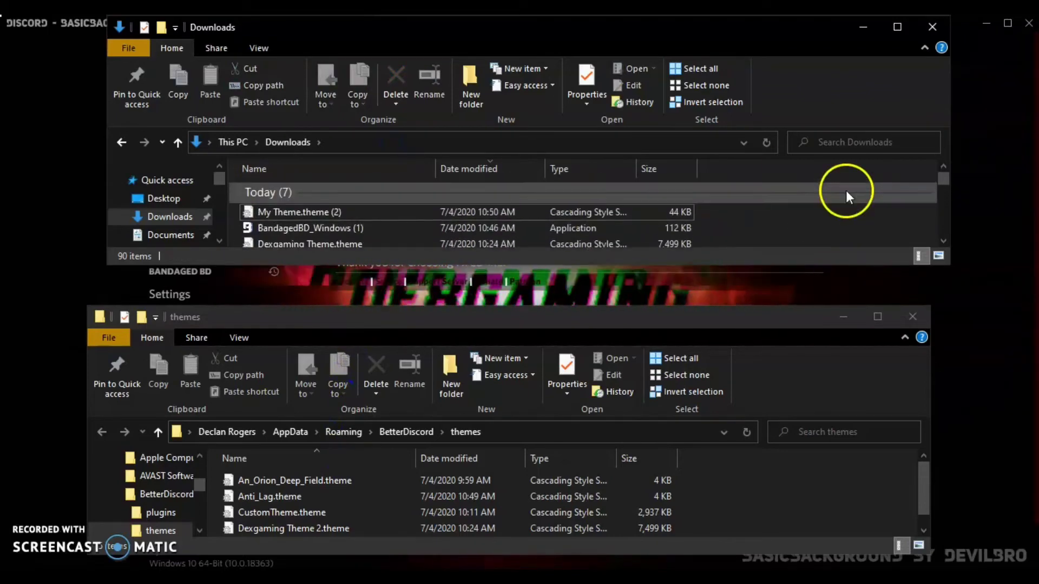
drag(382, 204, 596, 47)
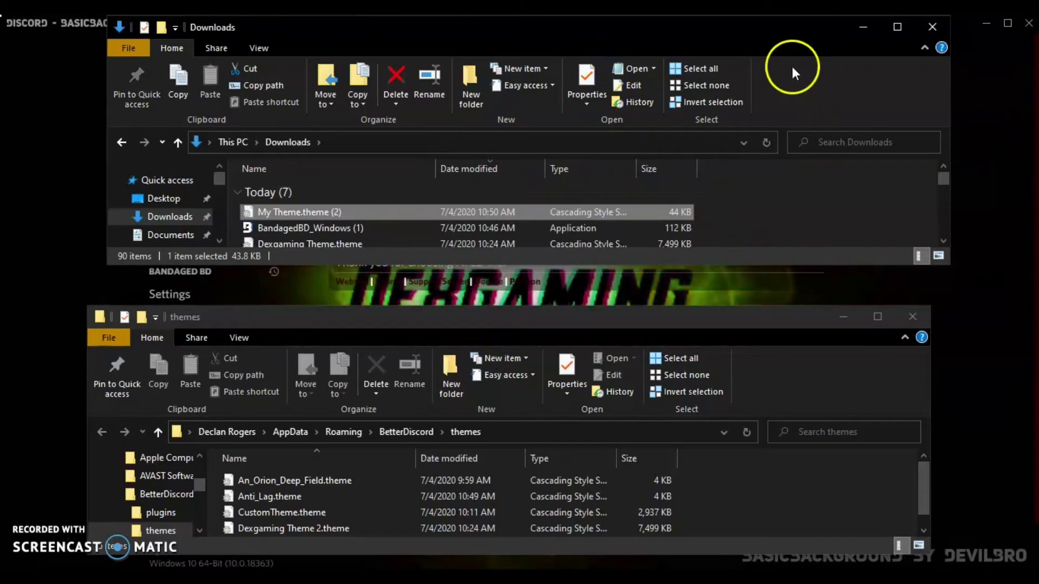
click(644, 328)
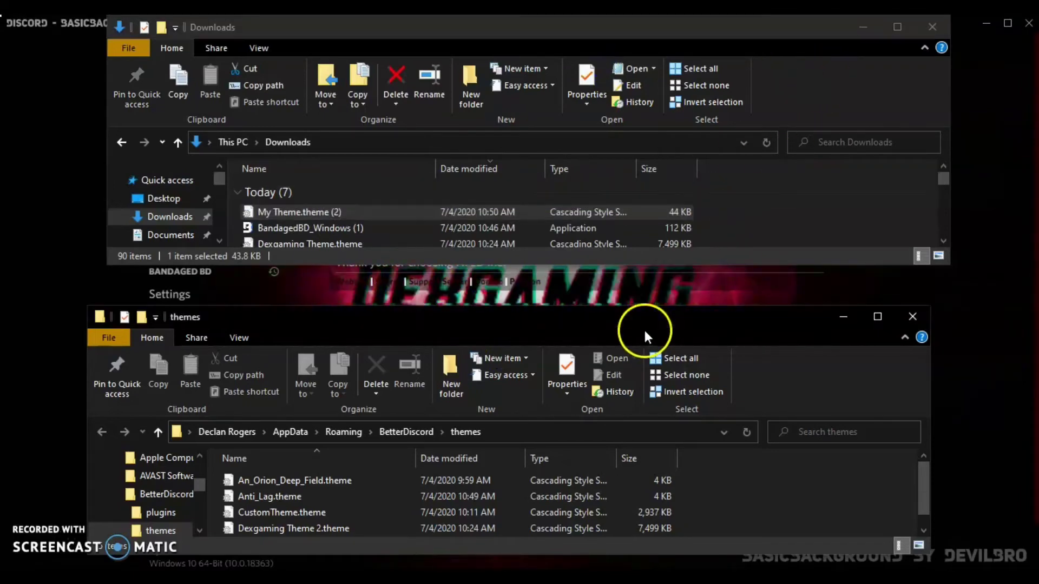
click(749, 48)
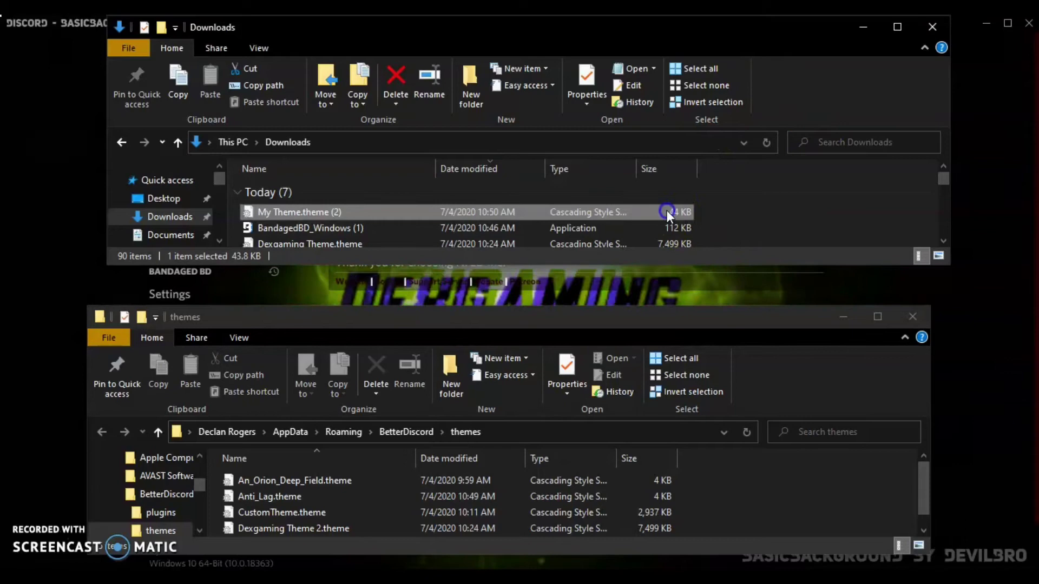
drag(666, 211, 651, 505)
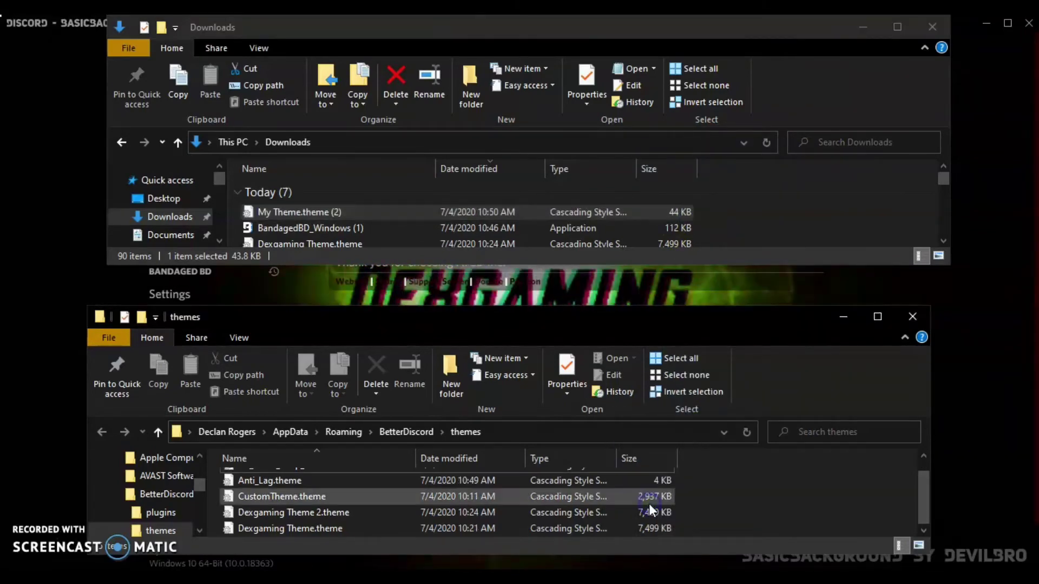
click(923, 315)
click(933, 24)
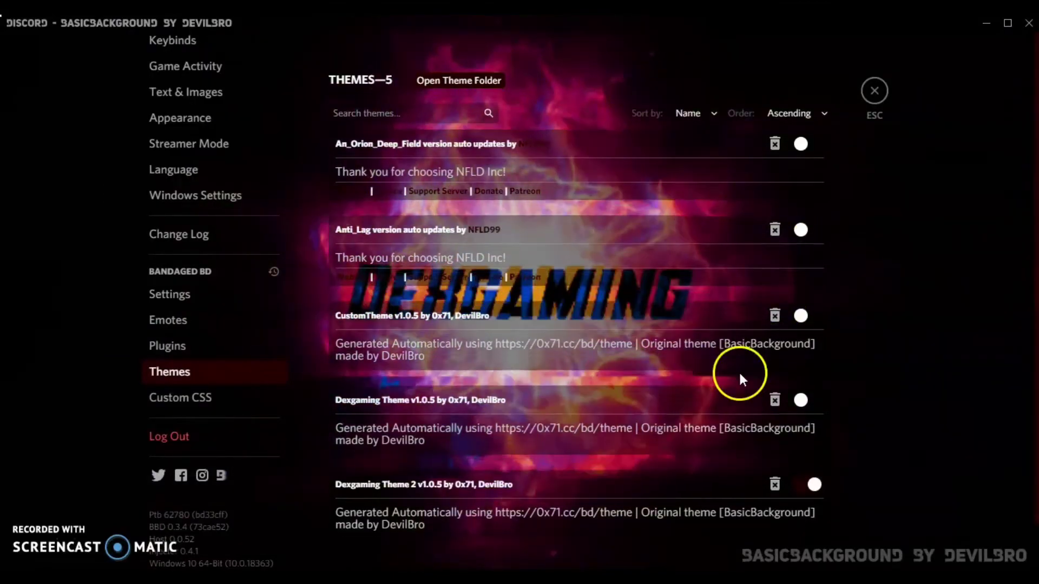
Step: Disable Dexgaming Theme 2 and enable Dexgaming Theme in the installed themes list
scroll(740, 376, down, 1)
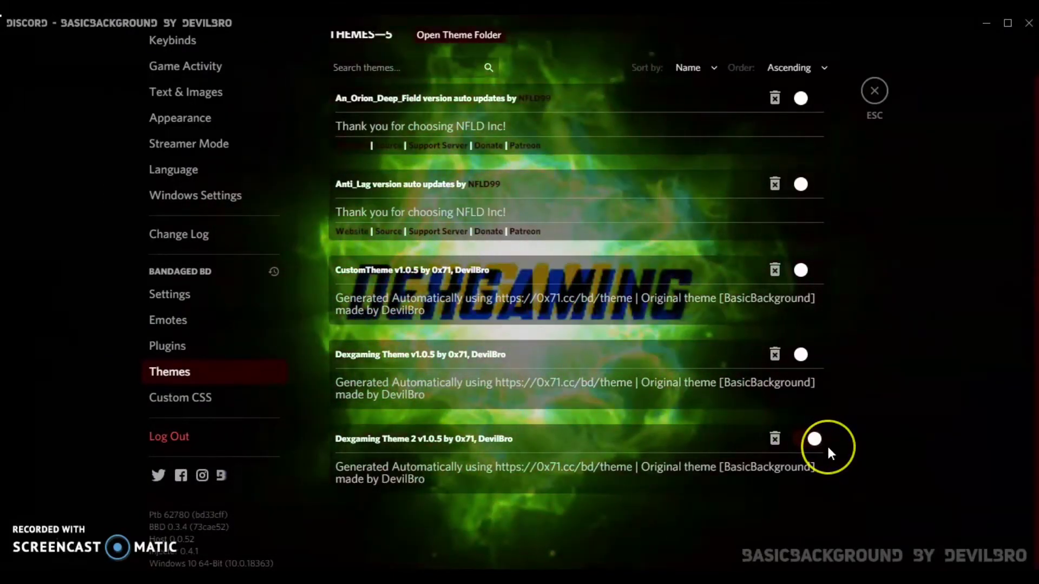
click(804, 442)
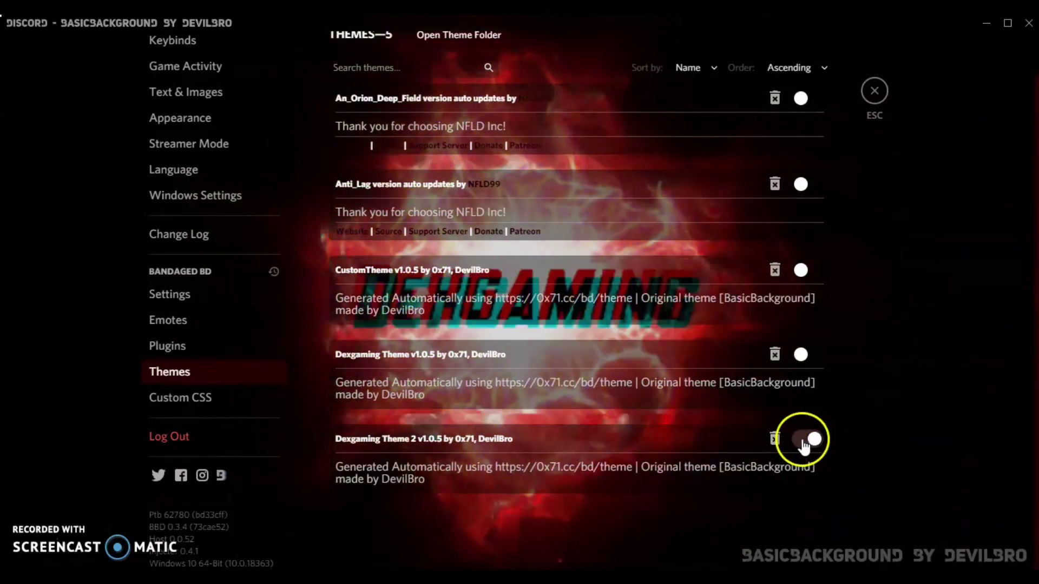
click(804, 441)
scroll(584, 299, down, 1)
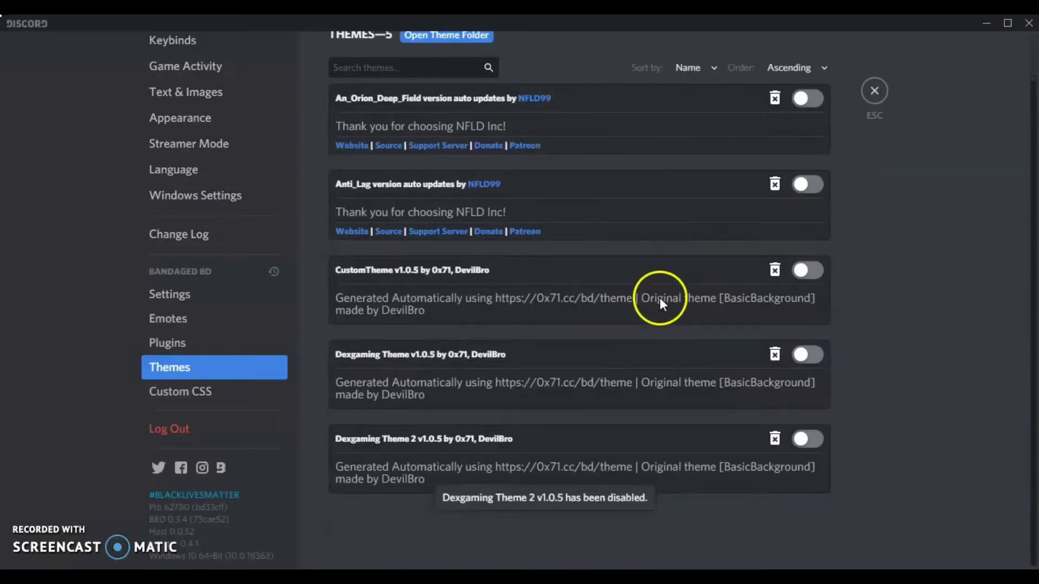
click(806, 359)
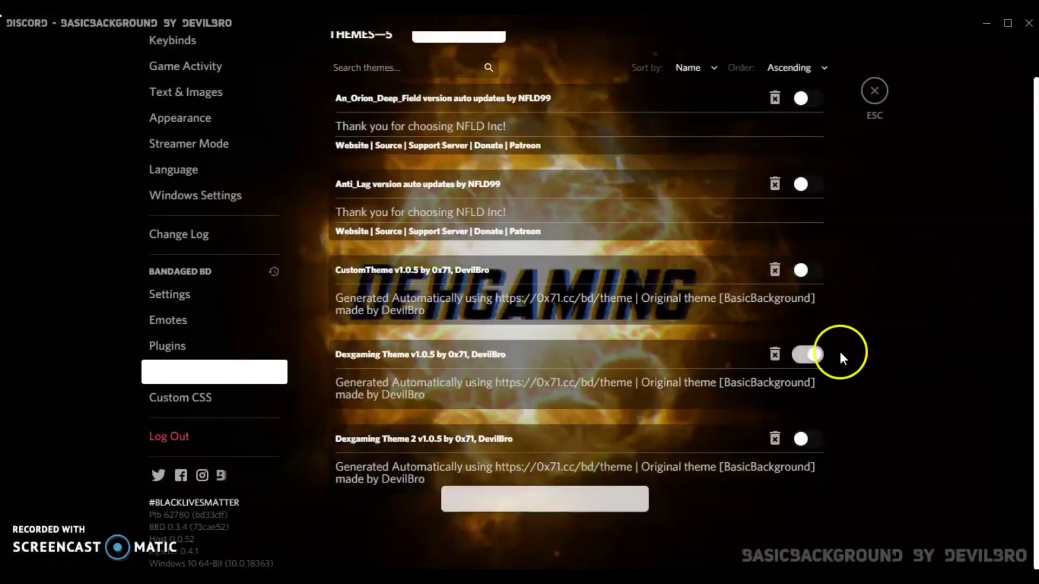
Step: Disable Dexgaming Theme in the installed themes list and check the files in the themes folder
click(811, 353)
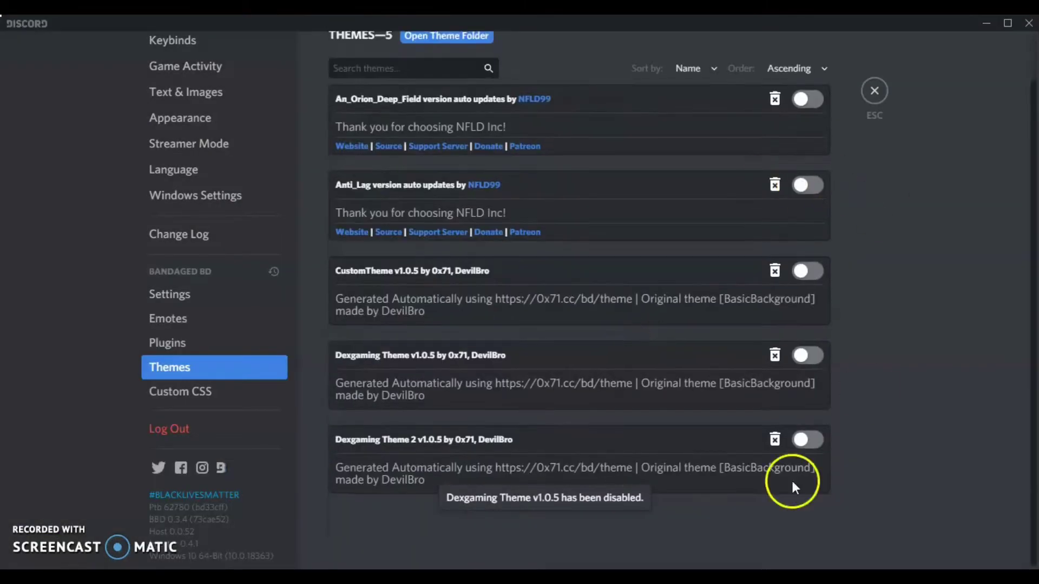
scroll(688, 297, up, 1)
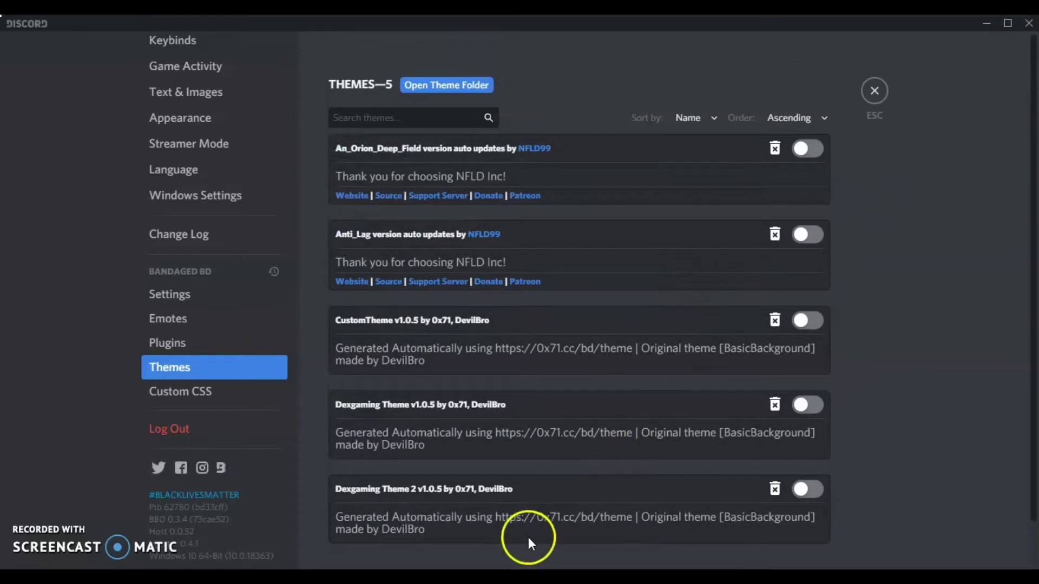
click(472, 85)
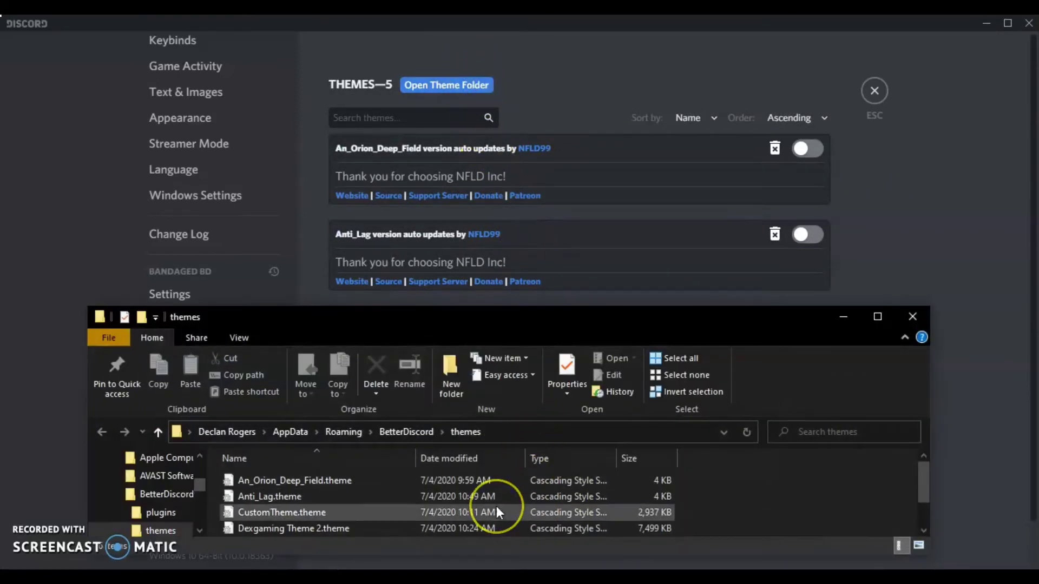
scroll(496, 505, down, 1)
click(999, 239)
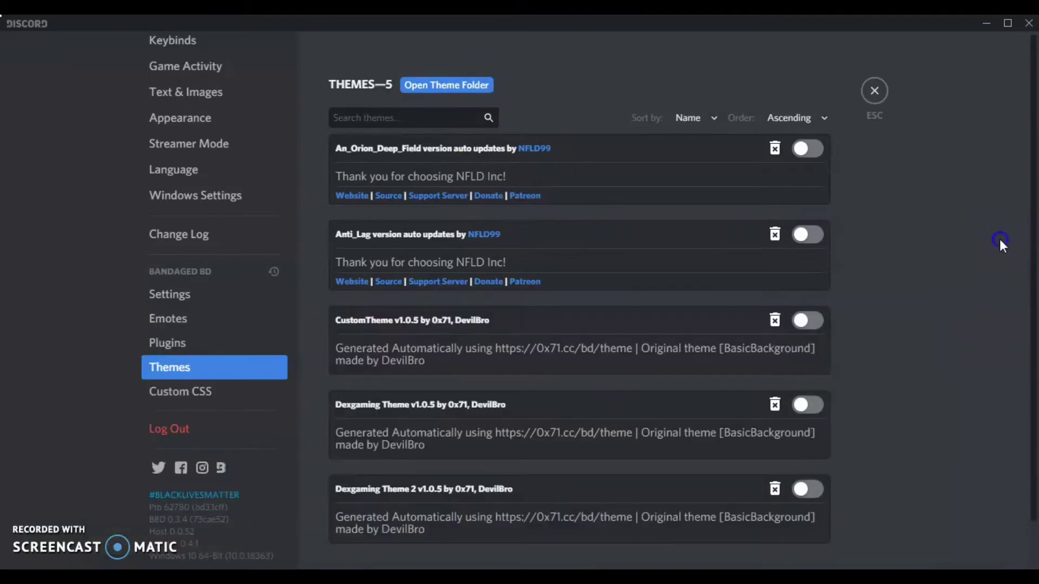
Step: Delete the Anti_Lag theme from the installed themes list
scroll(693, 350, down, 1)
scroll(694, 351, up, 1)
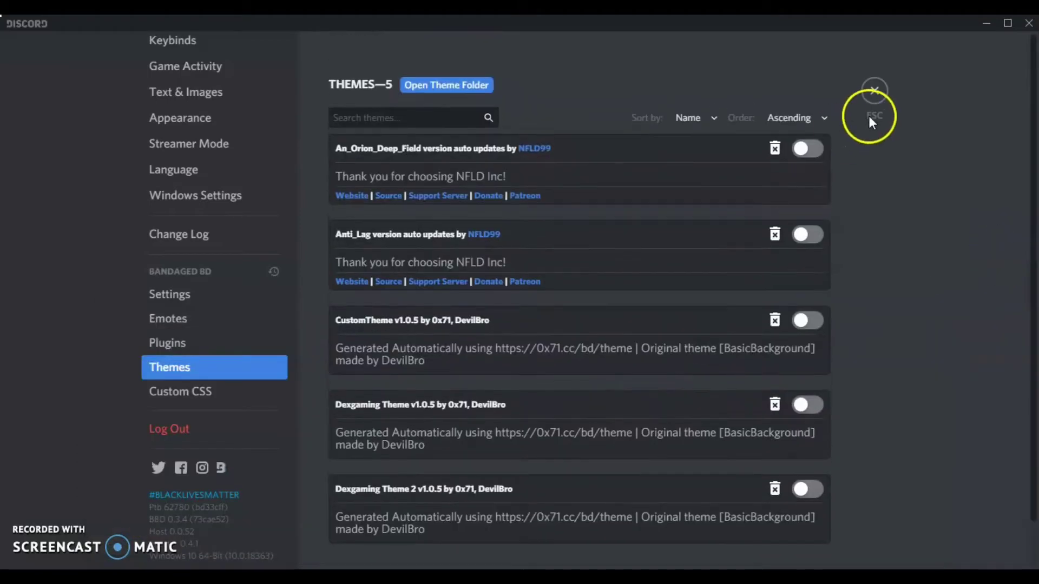
click(189, 343)
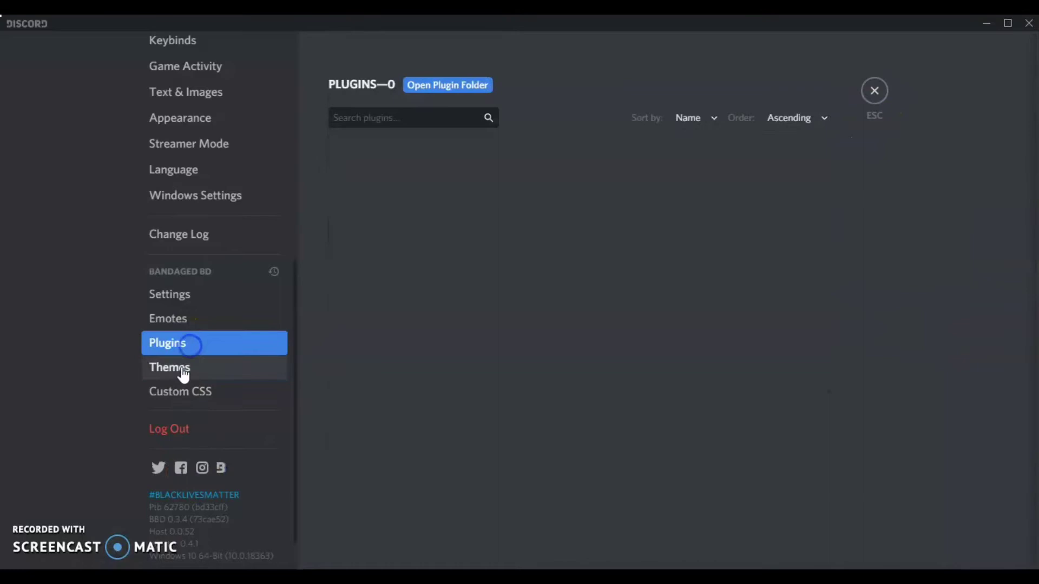
click(184, 370)
scroll(824, 356, down, 1)
scroll(824, 356, up, 1)
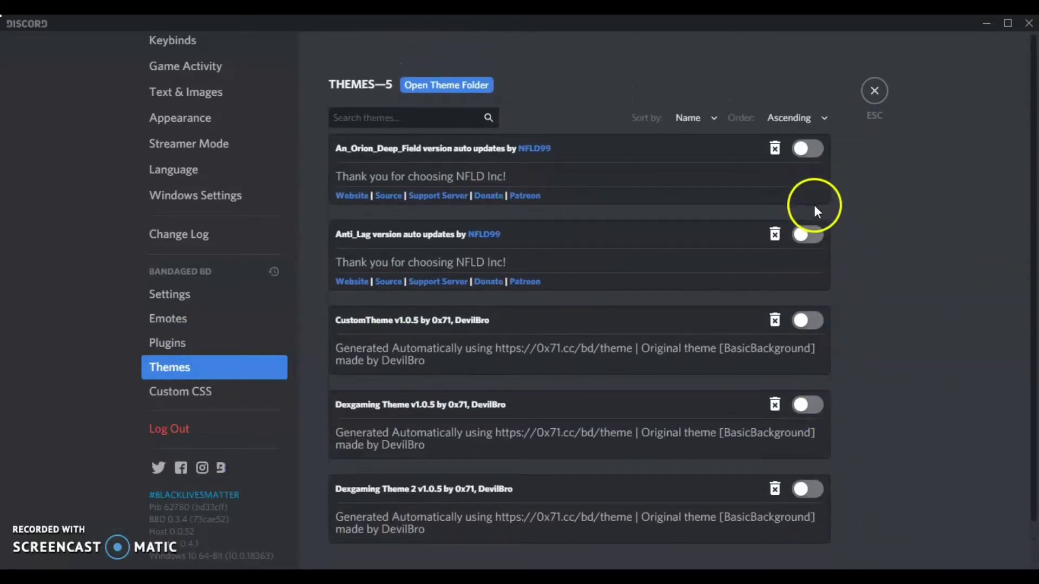
click(774, 238)
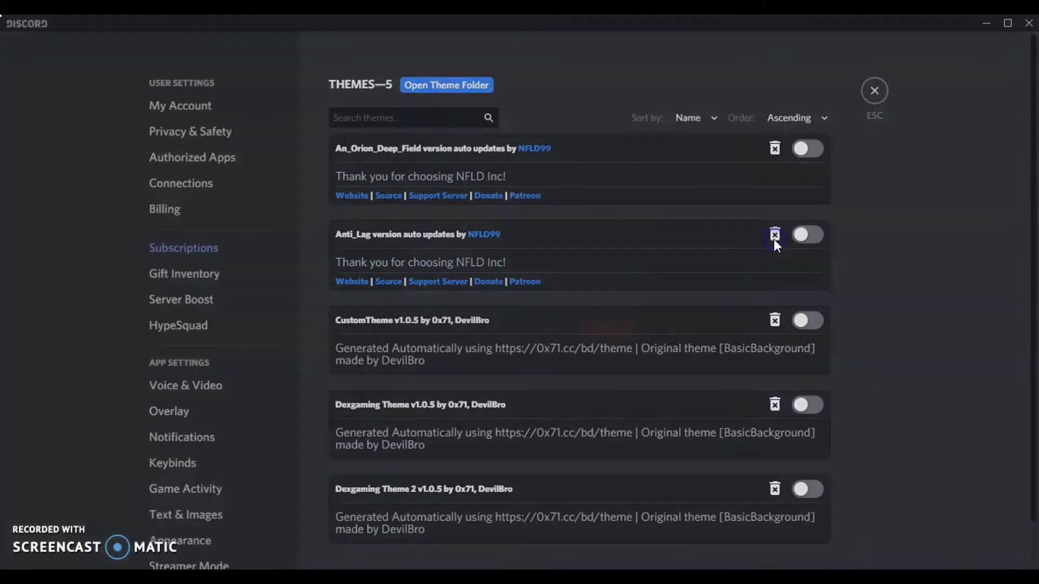
click(636, 349)
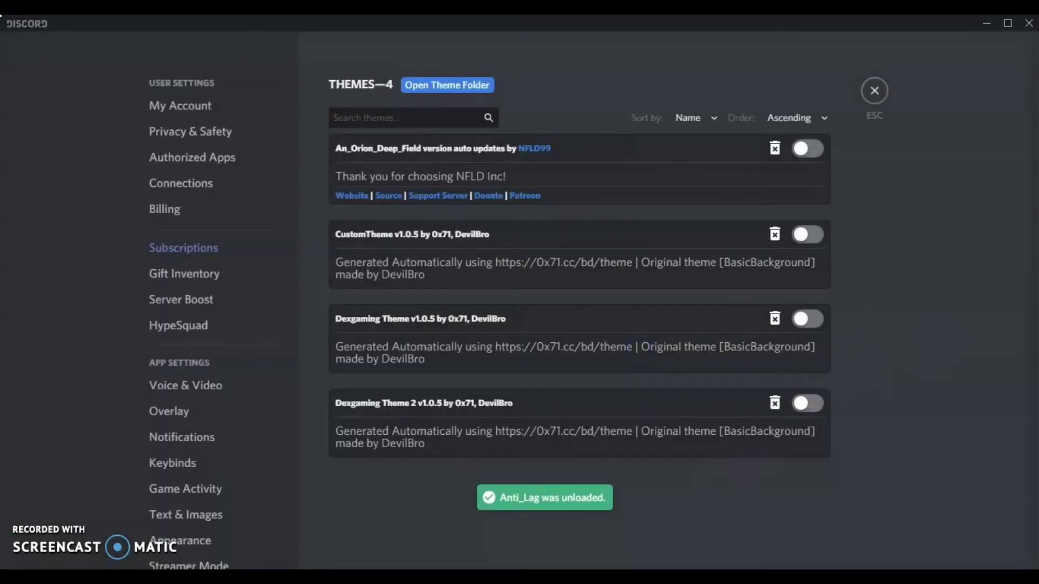
Step: Bring up the themes folder, move its window clear of the lower themes, and look through the theme files
click(443, 414)
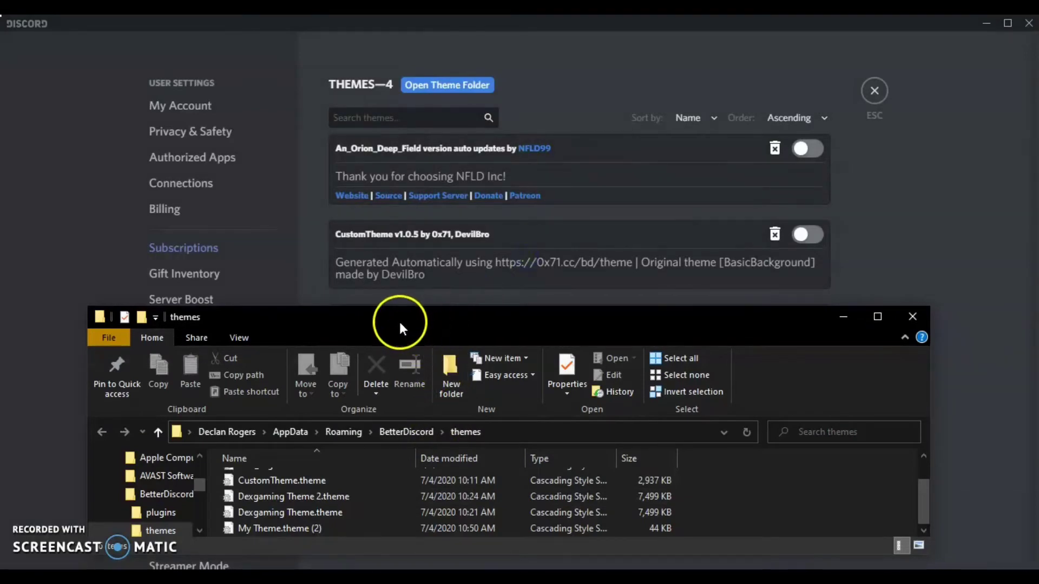
drag(400, 327, 458, 81)
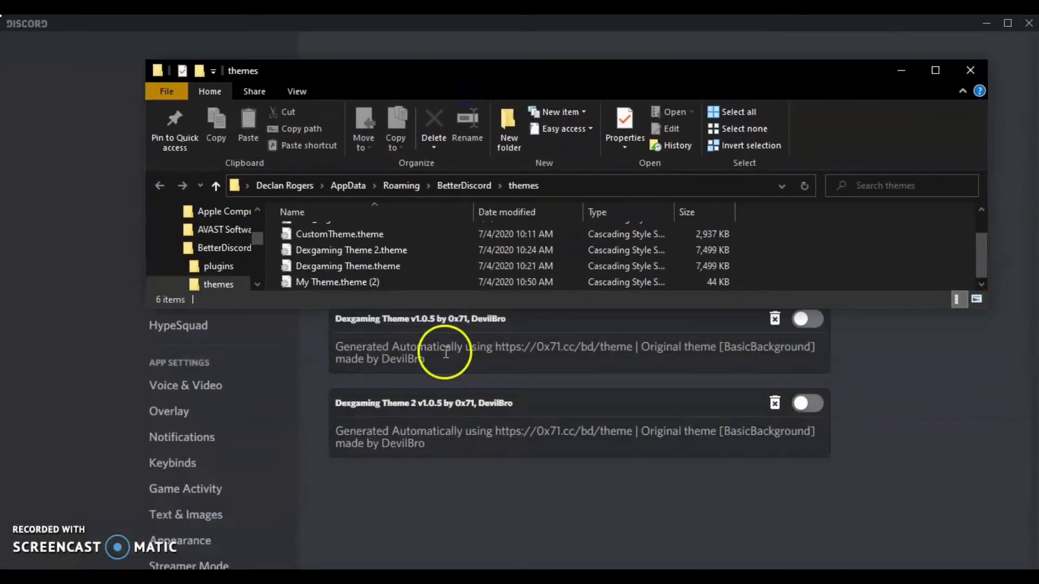
scroll(407, 274, up, 1)
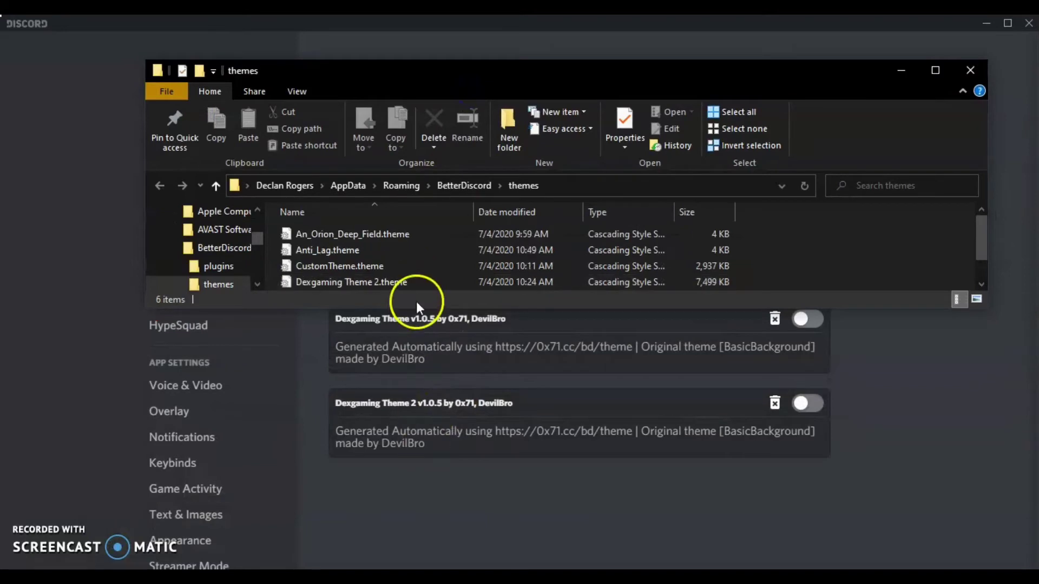
scroll(400, 260, down, 1)
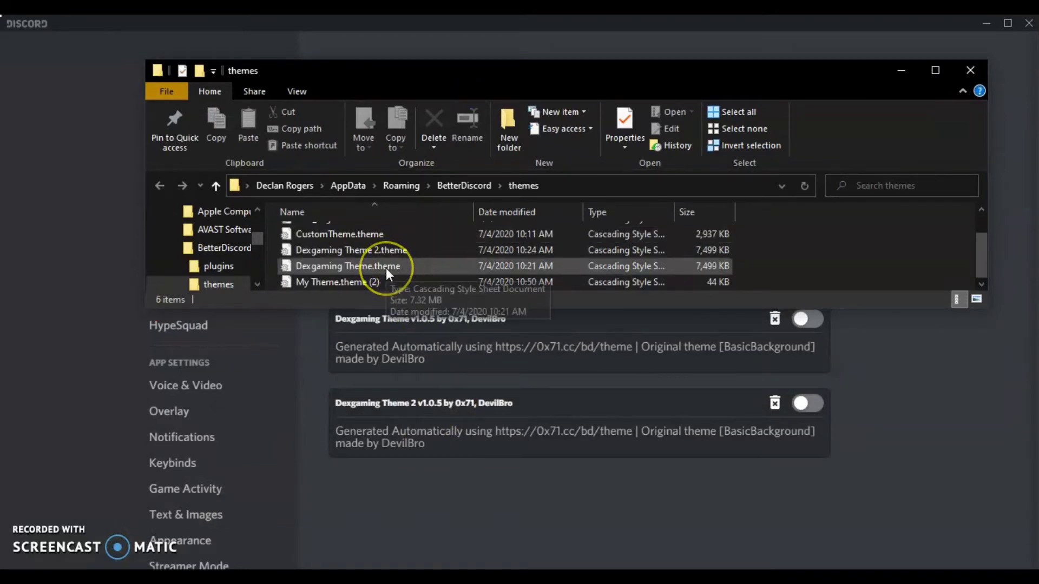
click(385, 267)
right_click(387, 266)
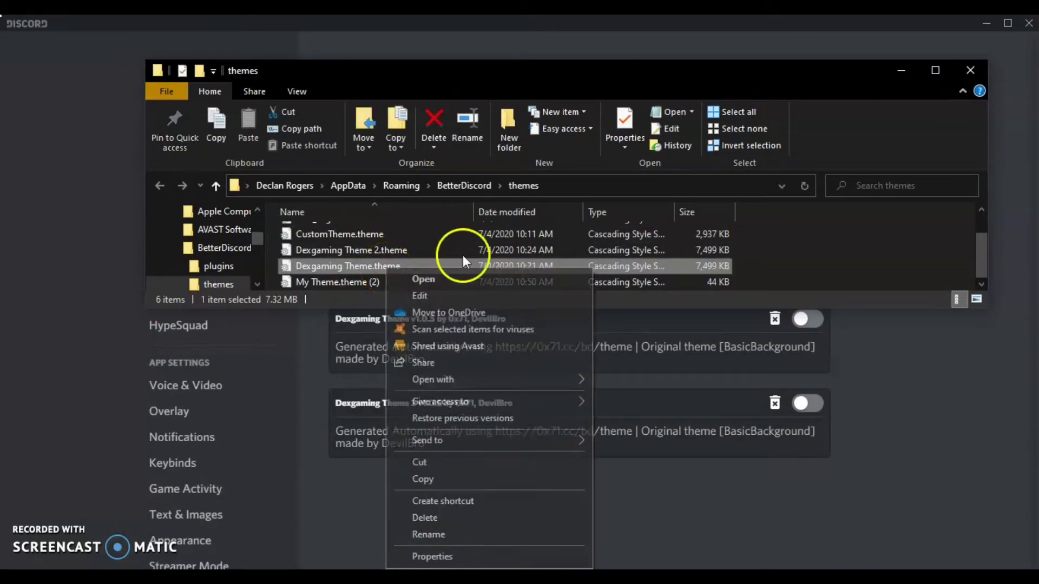
click(868, 271)
scroll(579, 249, up, 1)
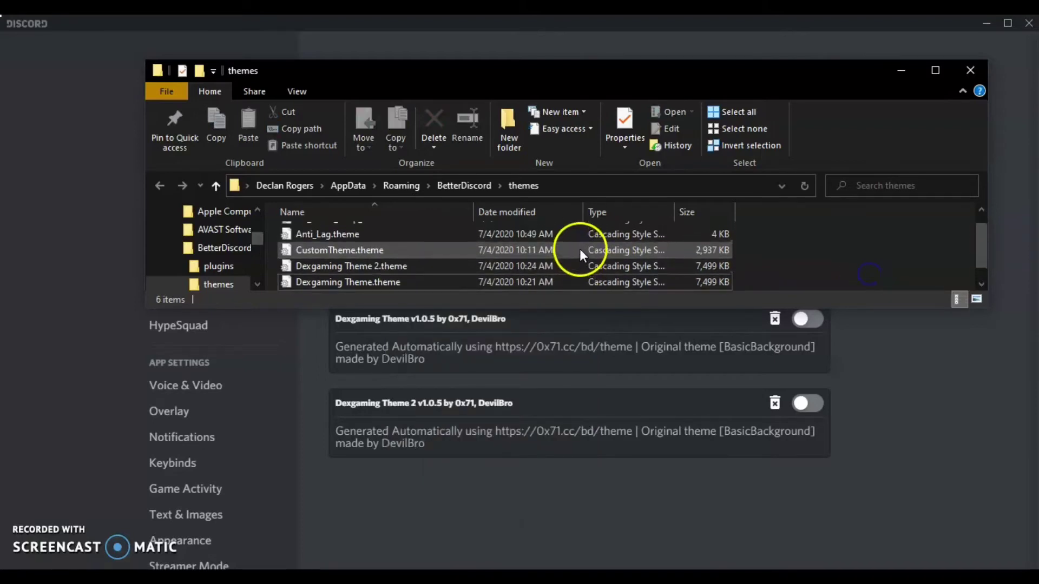
scroll(504, 248, down, 1)
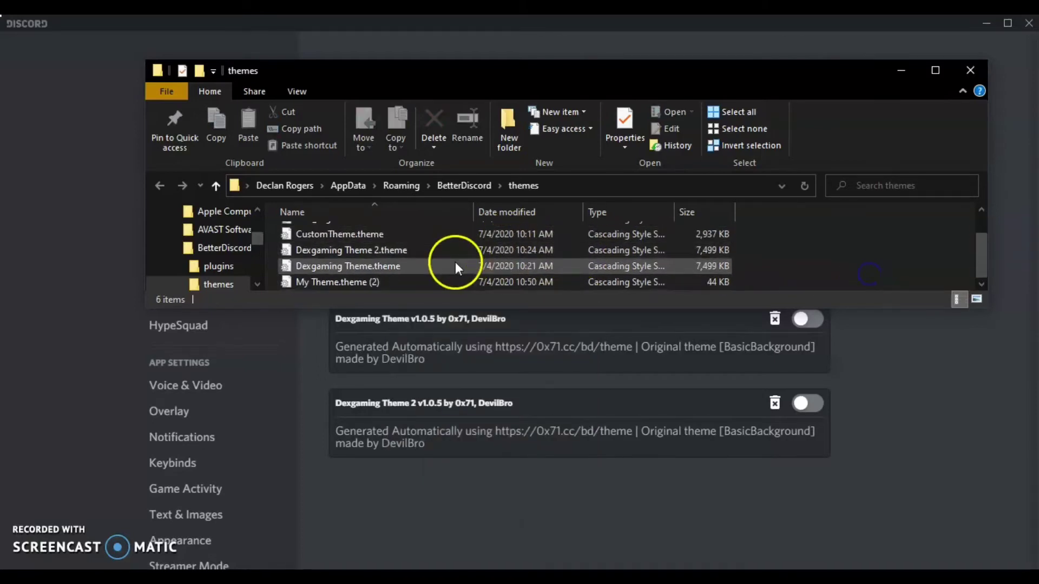
double_click(432, 278)
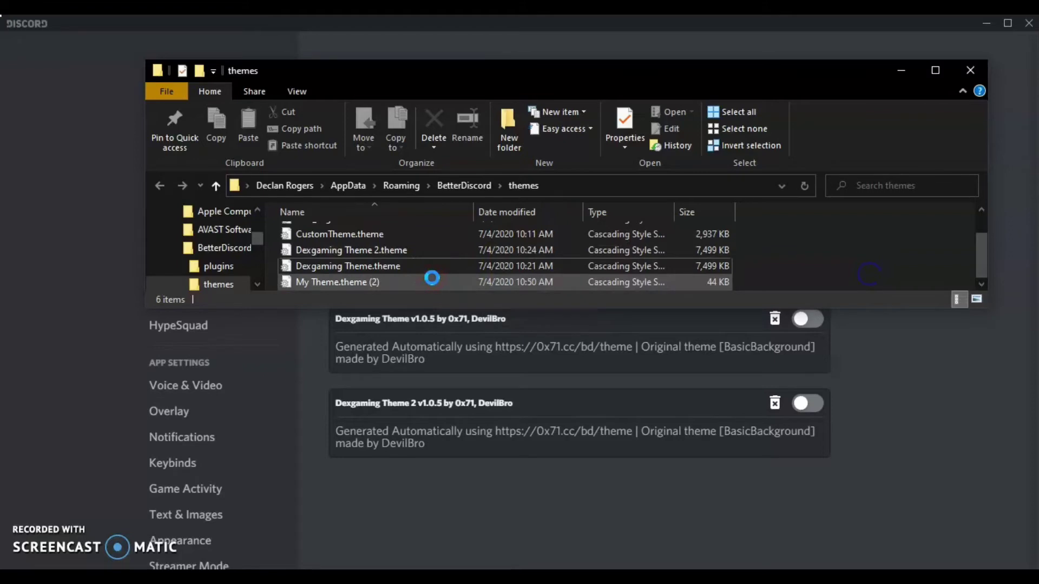
right_click(432, 278)
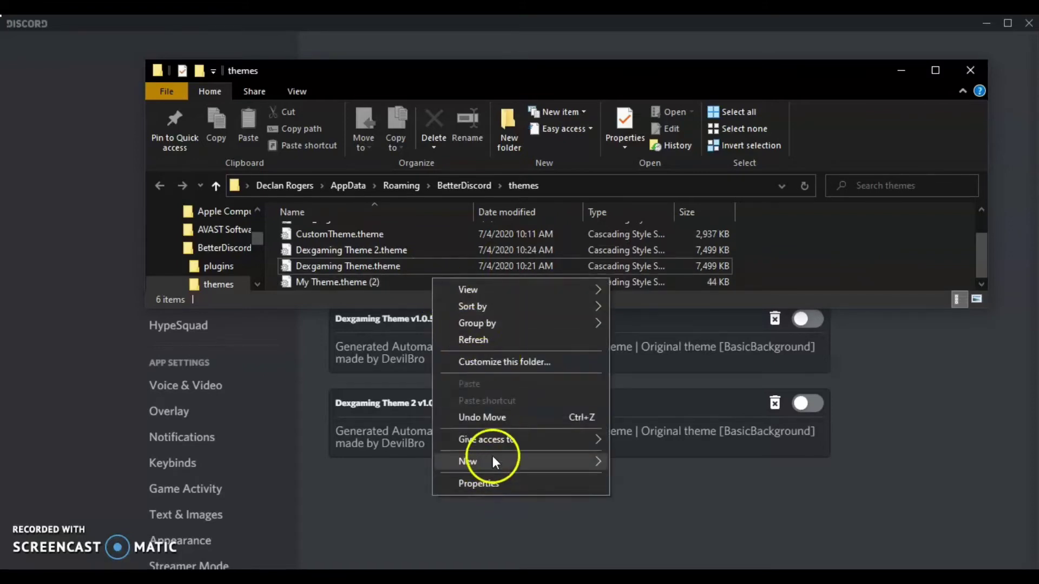
click(789, 285)
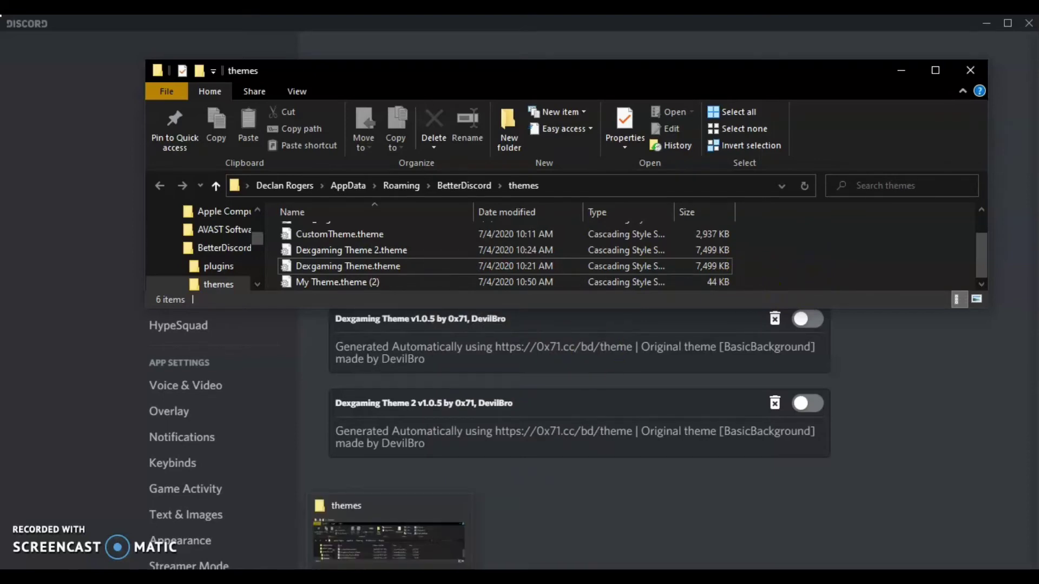
click(388, 576)
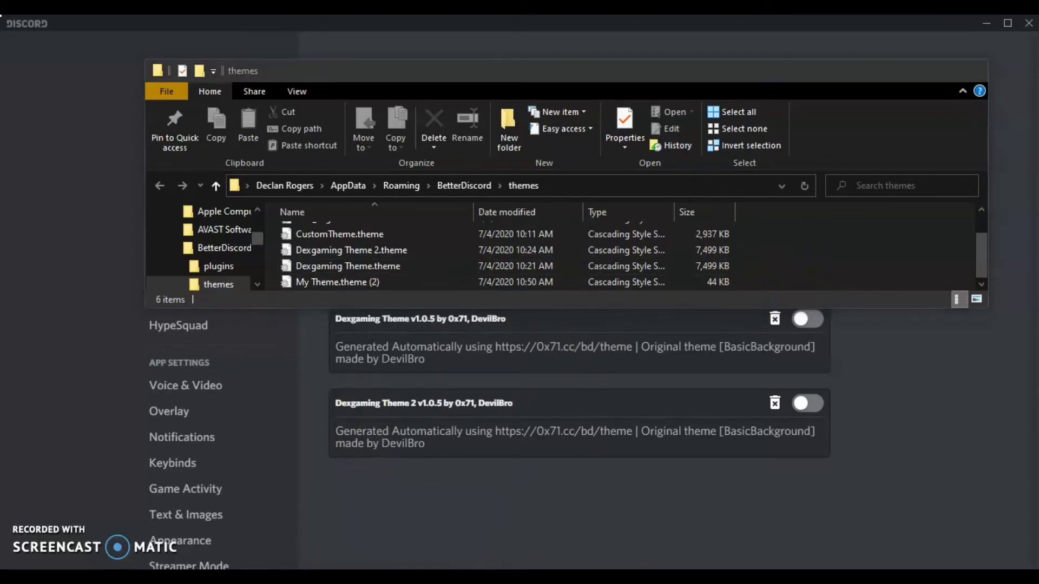
click(388, 577)
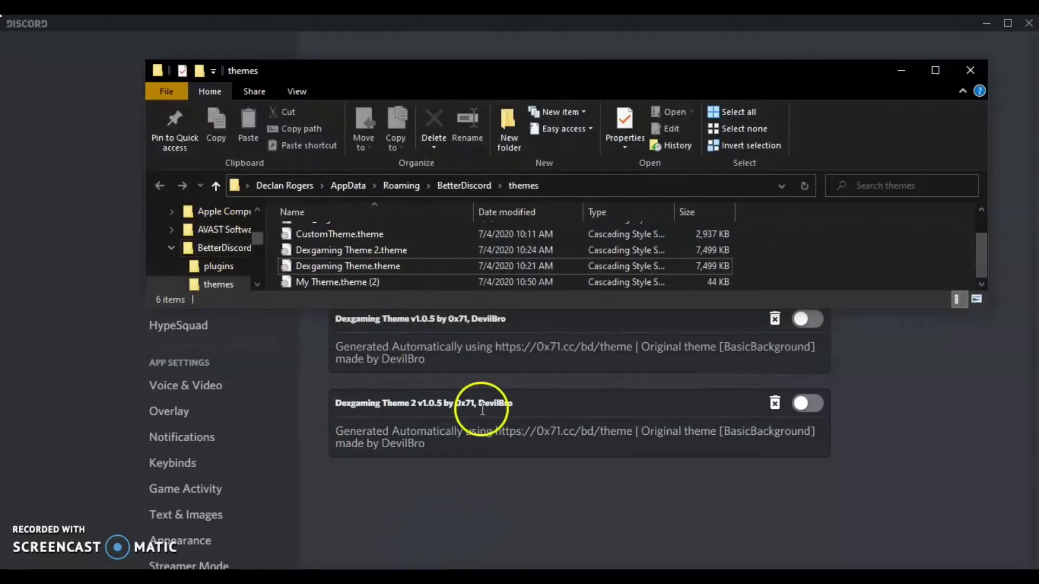
Step: Return to Discord and preview CustomTheme and Dexgaming Theme in turn, disabling each one again
click(979, 456)
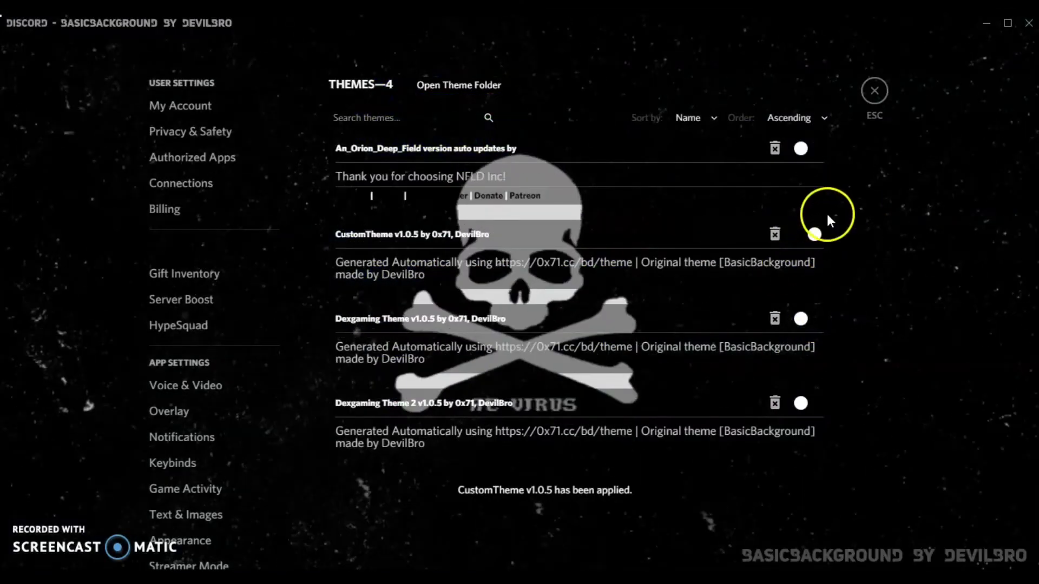
click(809, 236)
click(801, 325)
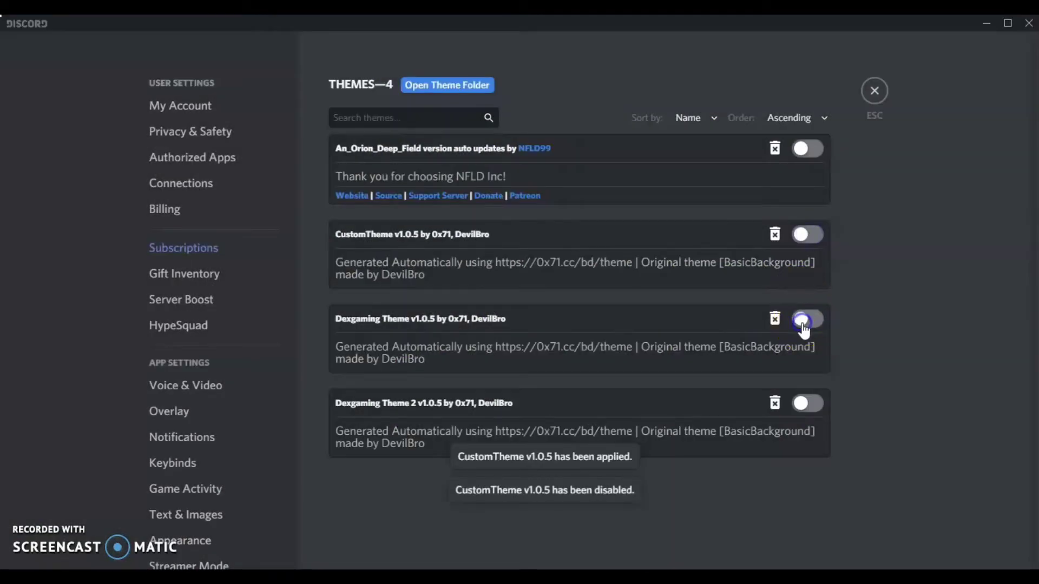
click(814, 320)
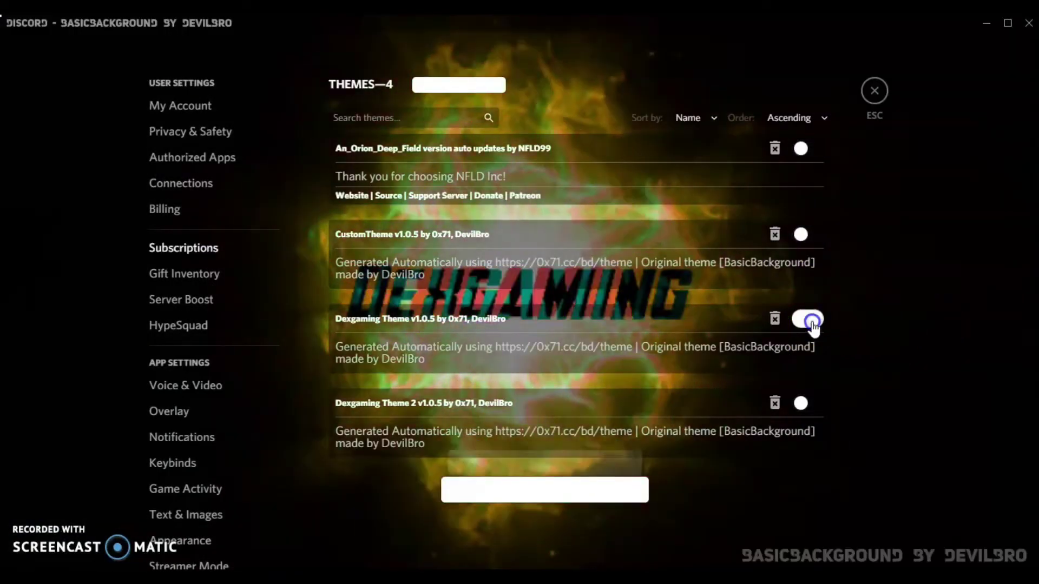
click(812, 325)
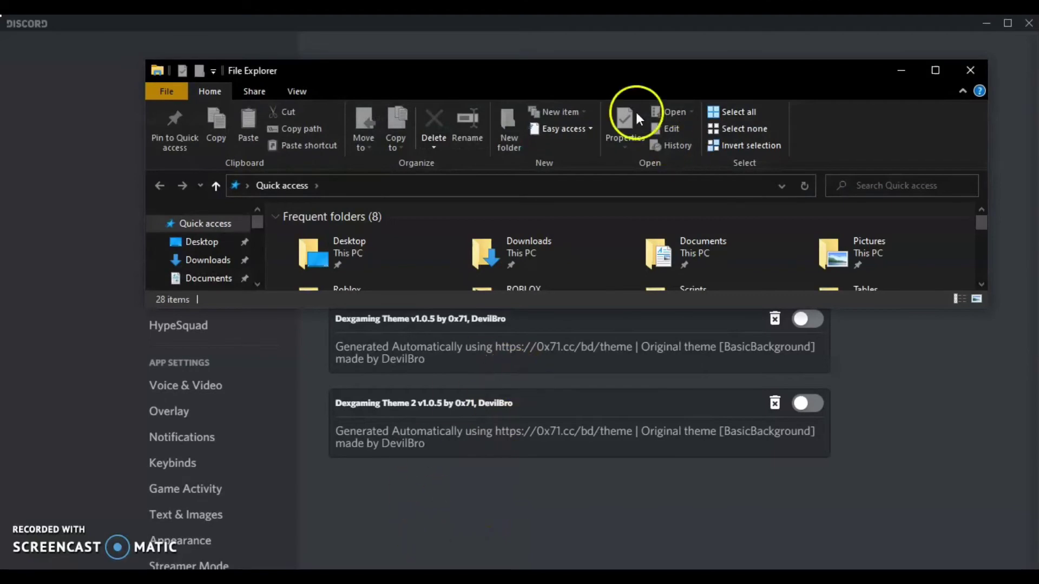
Step: Open the themes folder from Discord's theme settings and the Downloads folder in a second window, arranged one above the other
drag(579, 60, 567, 133)
click(433, 85)
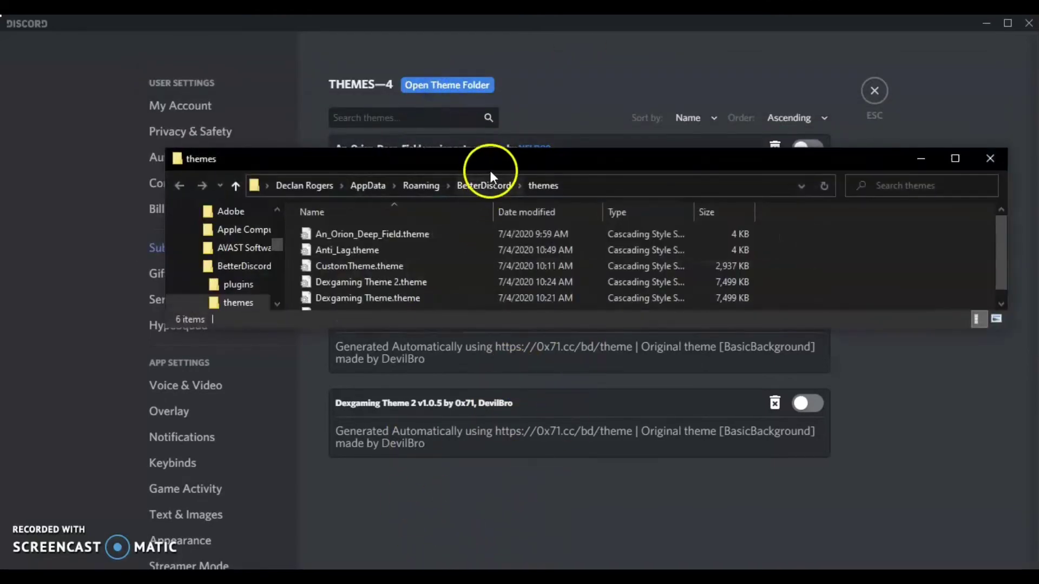
drag(499, 149, 508, 63)
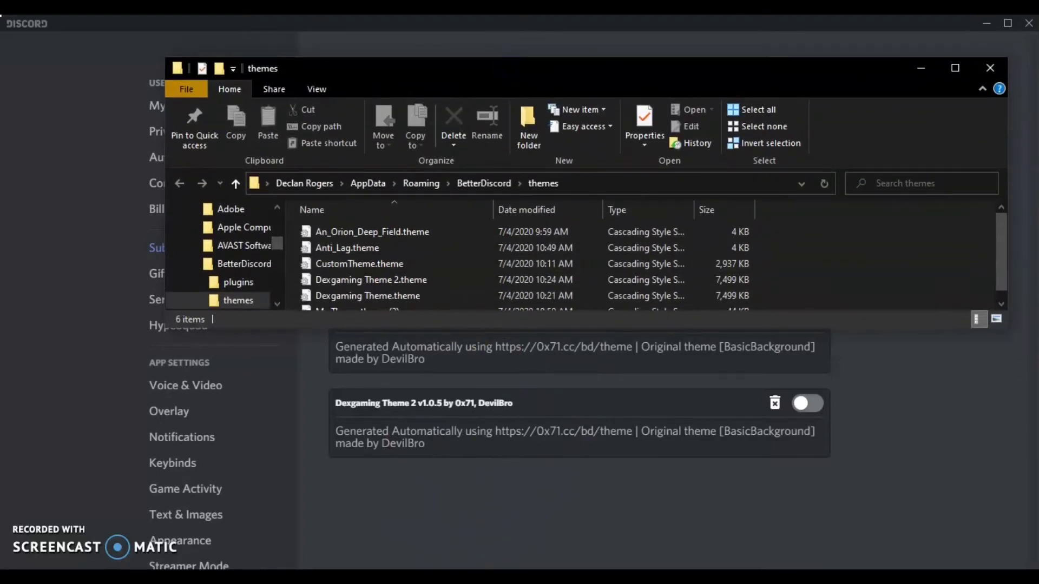
click(331, 528)
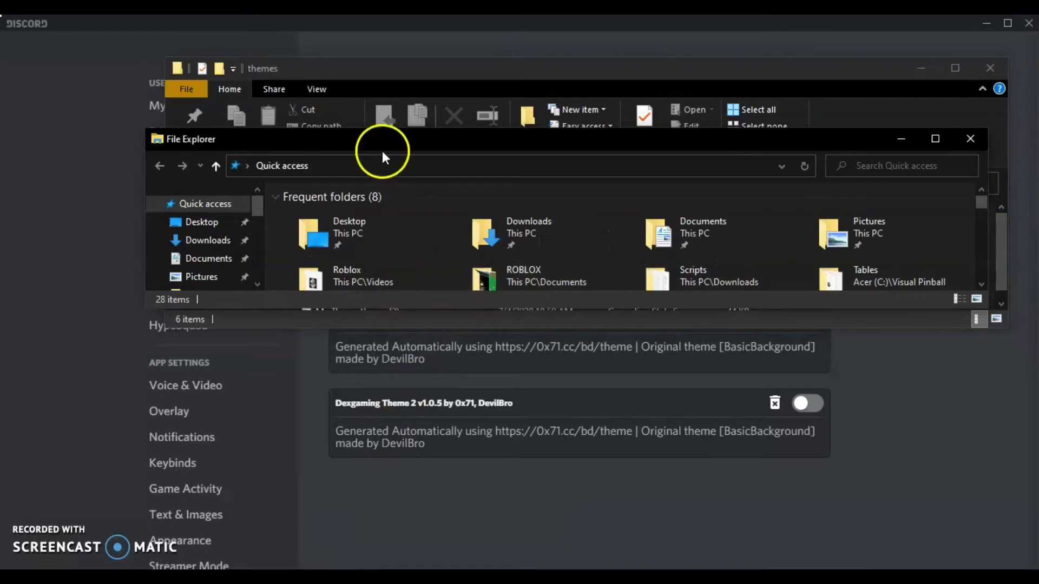
drag(388, 142, 451, 357)
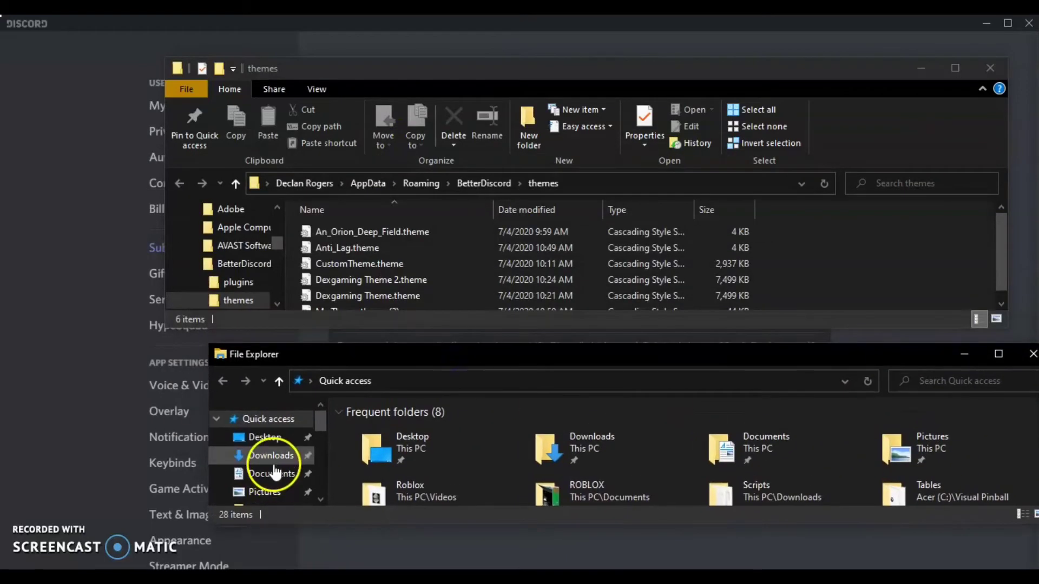
click(272, 456)
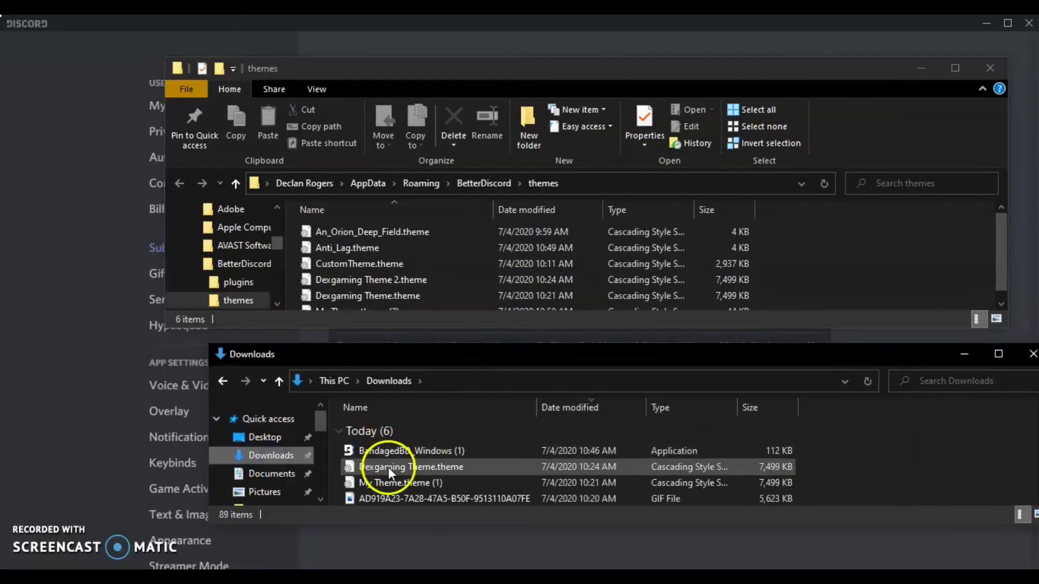
Step: Look through the Downloads folder for the generated theme file
click(460, 456)
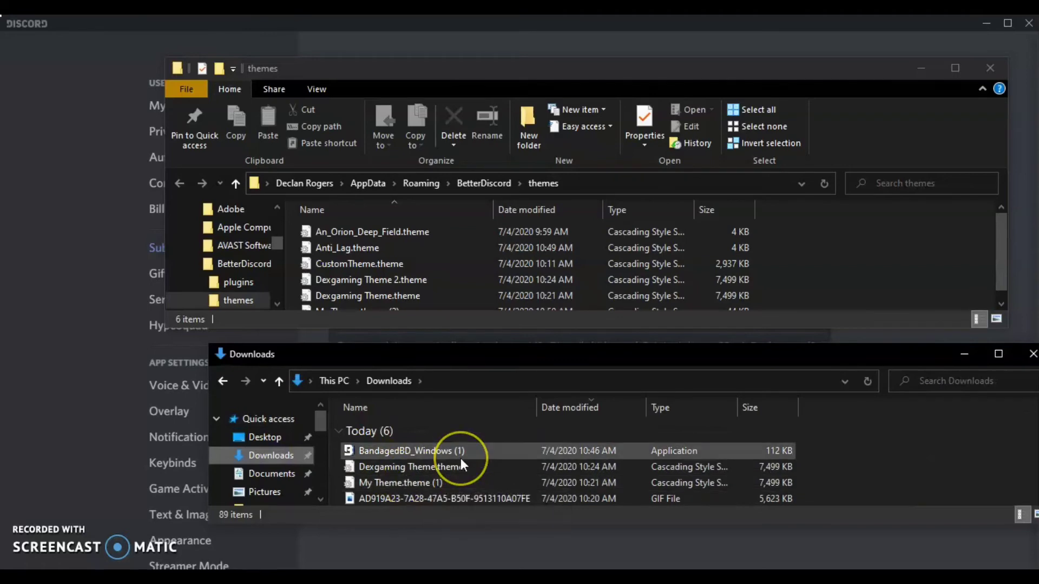
scroll(460, 459, down, 2)
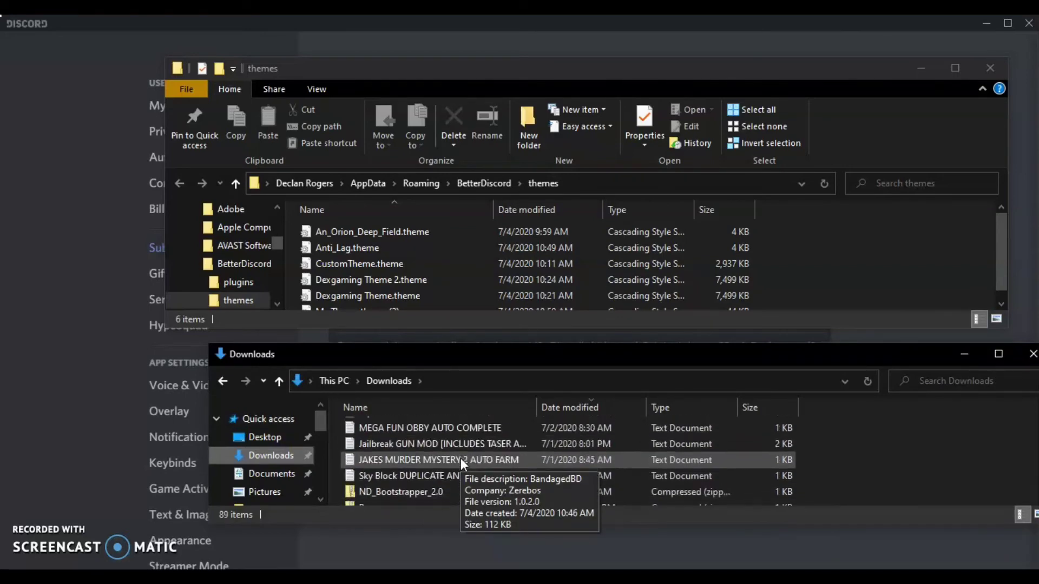
scroll(460, 459, up, 2)
Step: Switch to the BetterDiscord Theme Generator in the browser, download My Theme again, and return to the folder windows
click(465, 534)
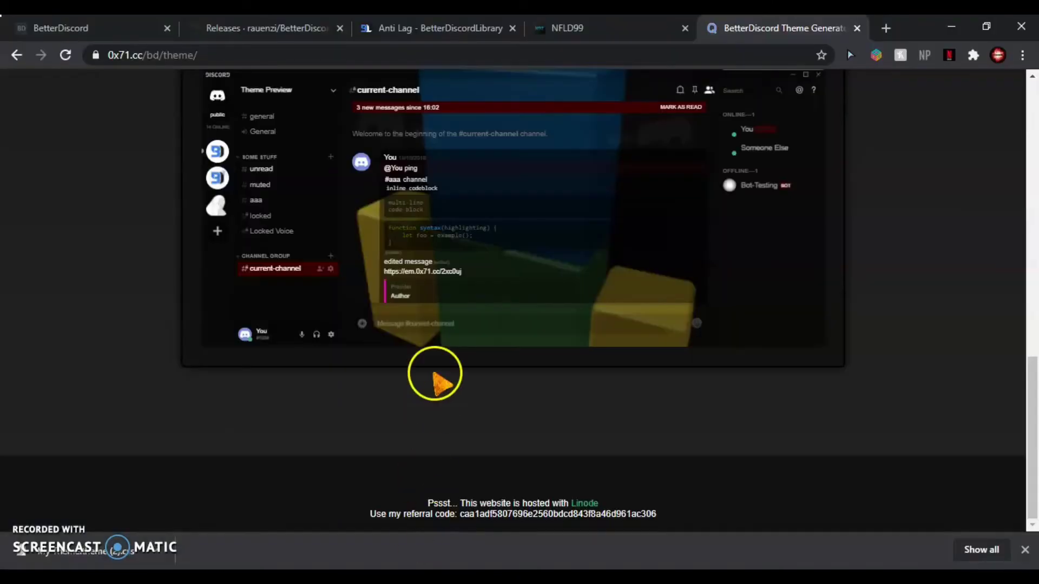
scroll(435, 381, up, 5)
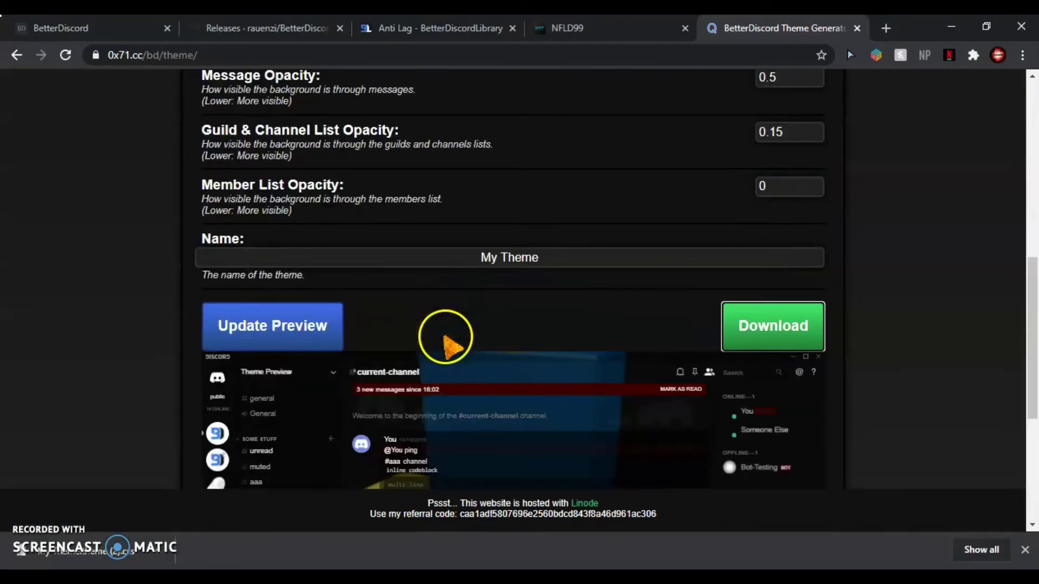
click(775, 386)
click(621, 515)
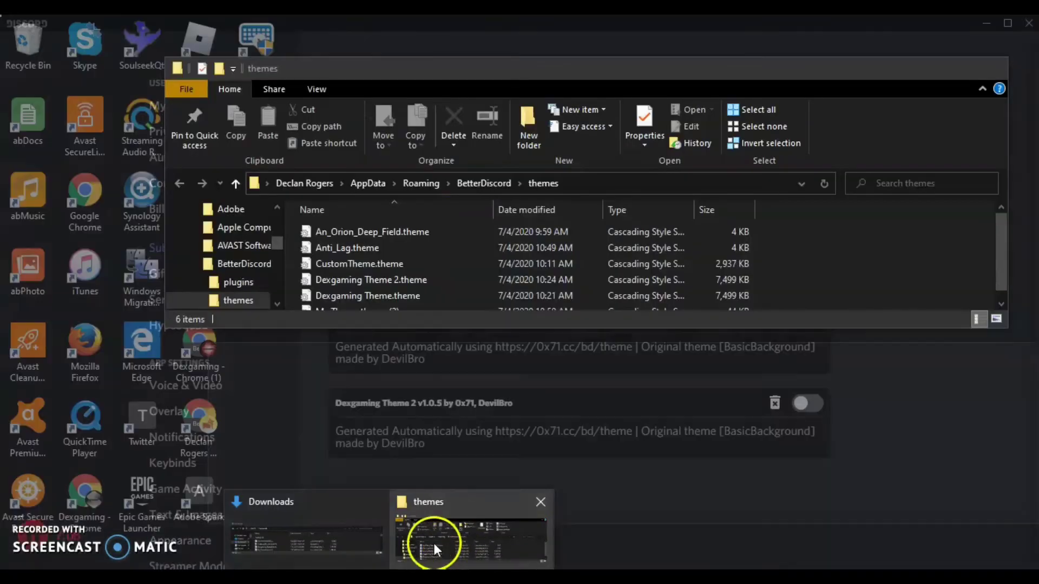
Step: Move My Theme.theme (2) from Downloads into the themes folder, replacing the existing file, and close both folder windows
click(451, 543)
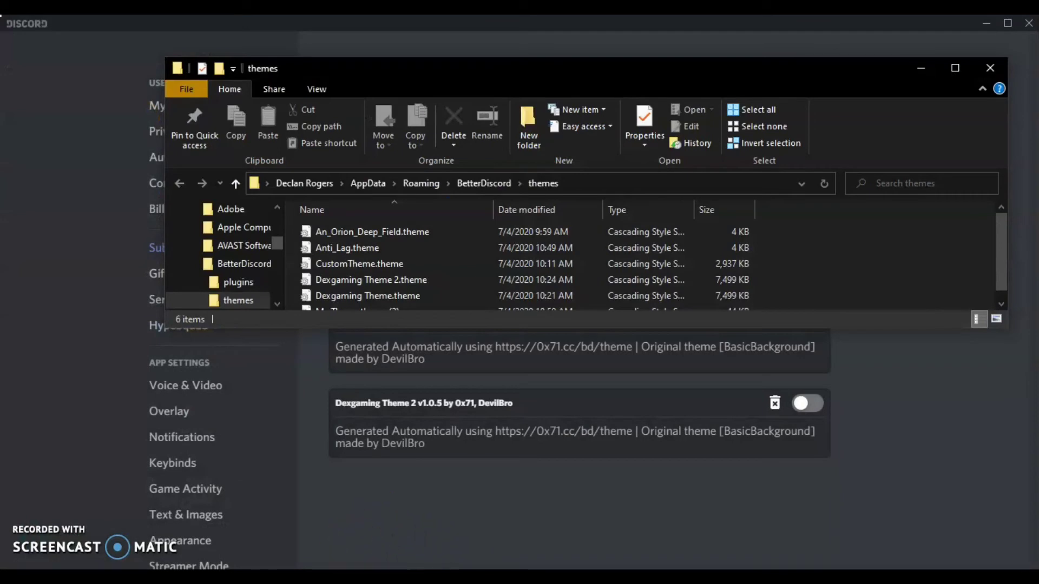
click(335, 551)
click(388, 449)
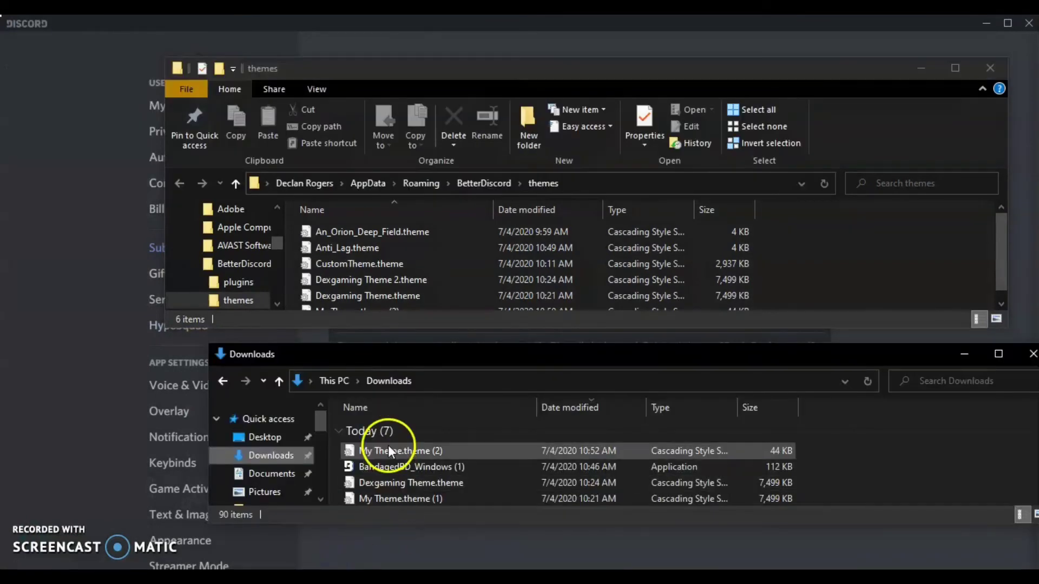
drag(388, 446, 434, 287)
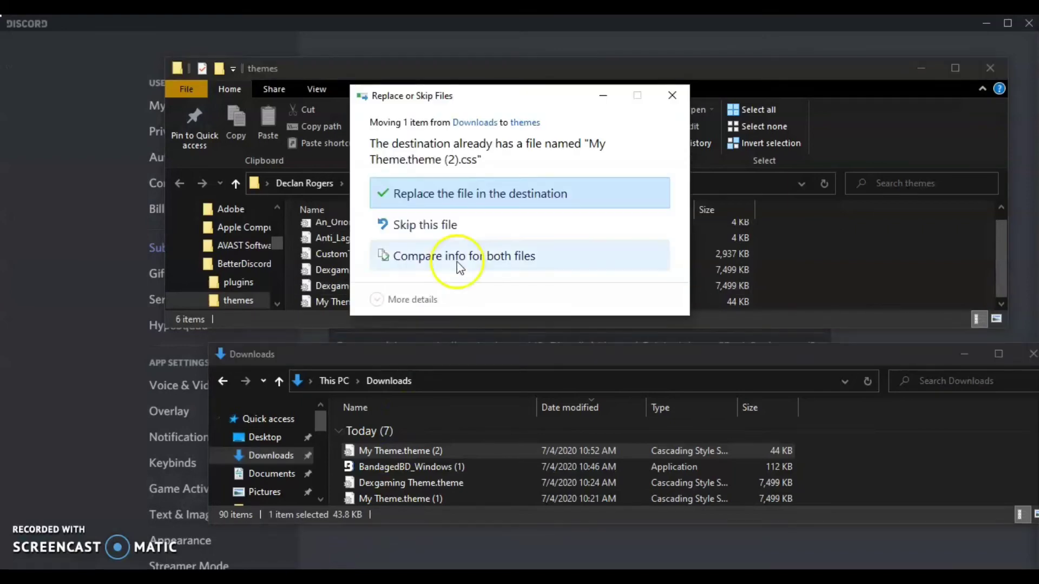
click(441, 199)
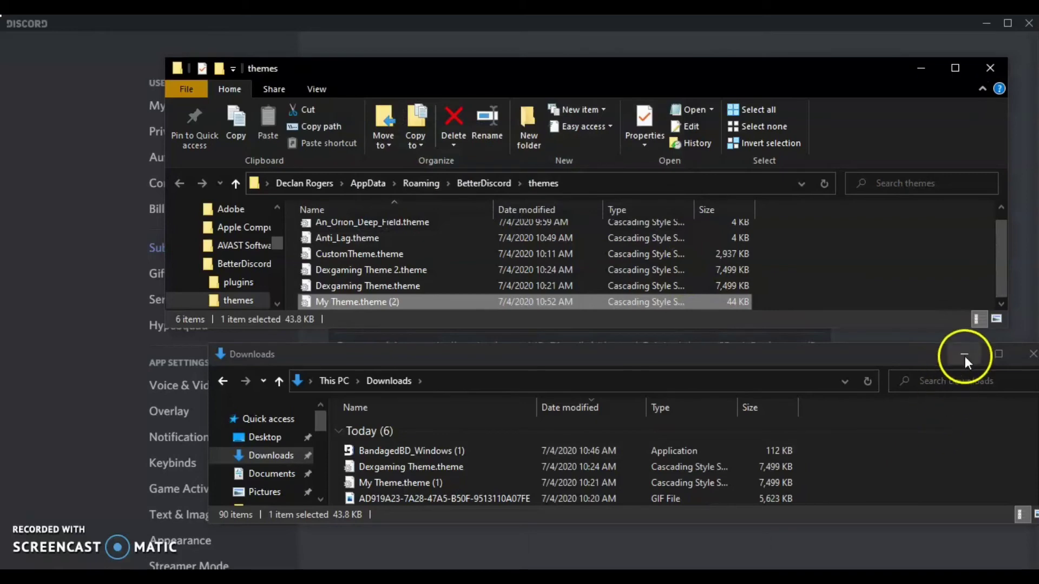
click(1032, 354)
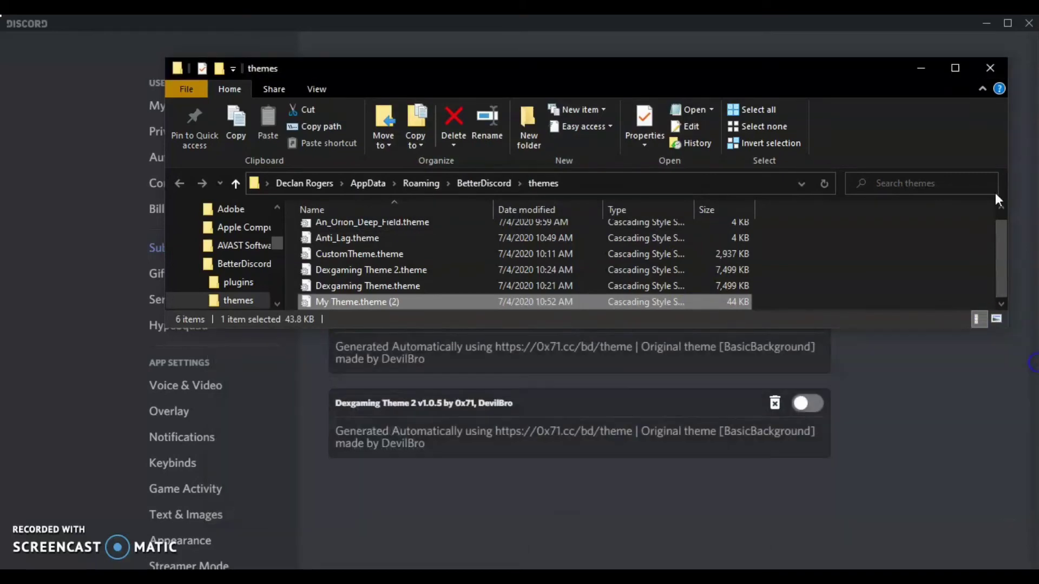
click(988, 66)
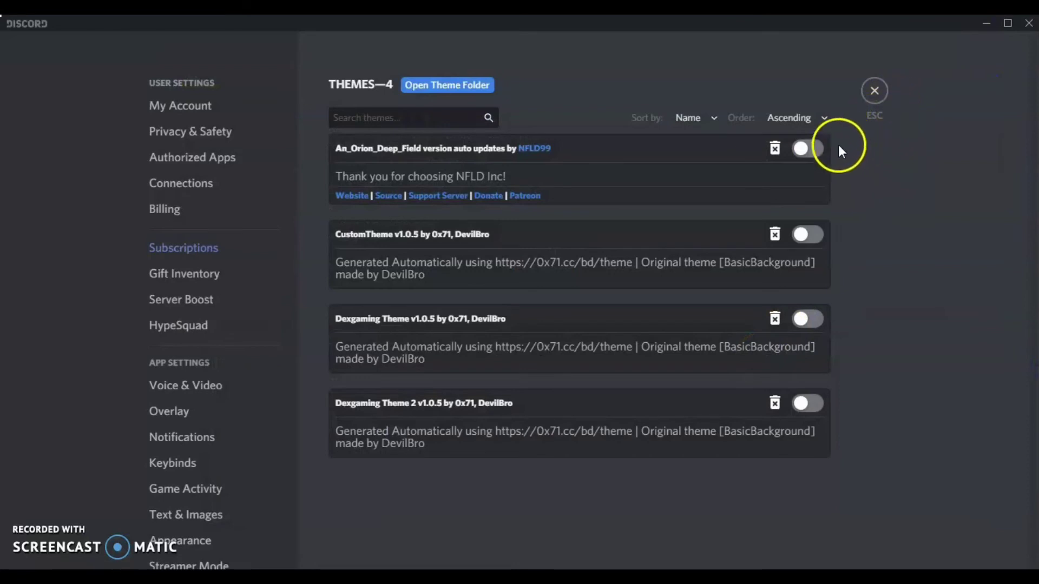
Step: Leave Discord's settings and reopen the Bandaged BD themes list to refresh it
click(871, 91)
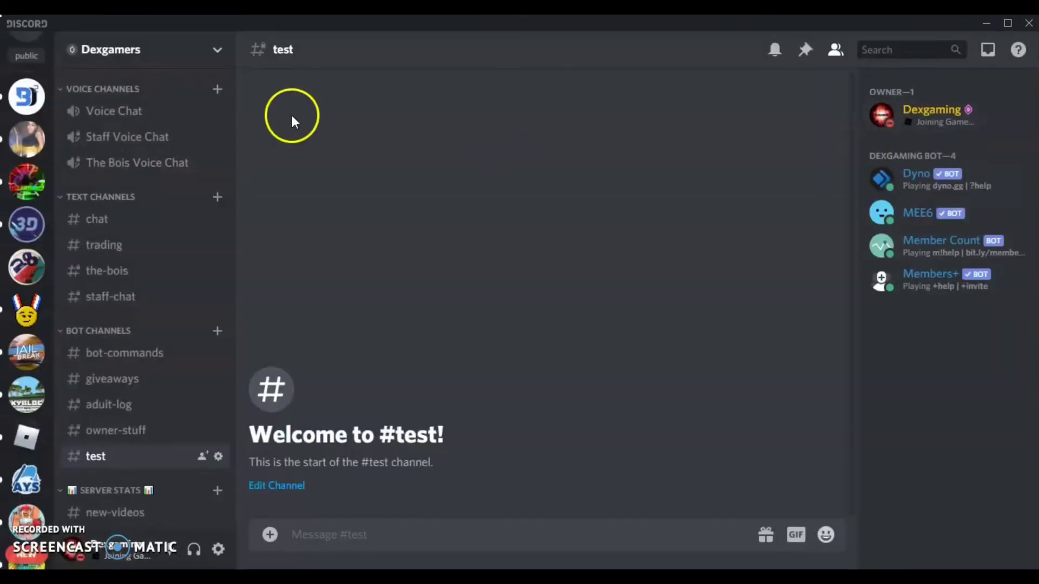
click(217, 53)
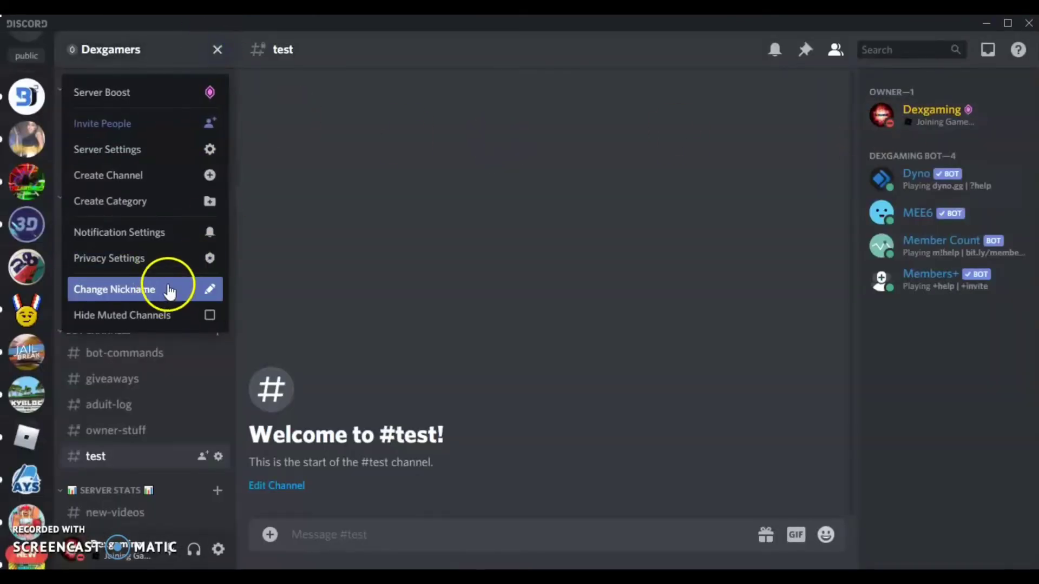
click(396, 441)
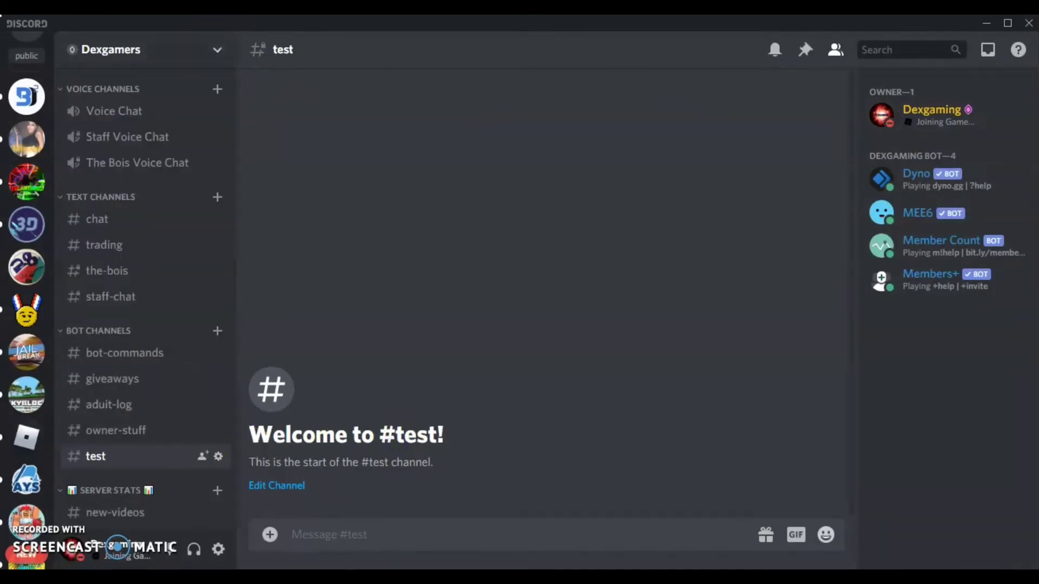
click(218, 549)
scroll(202, 324, down, 8)
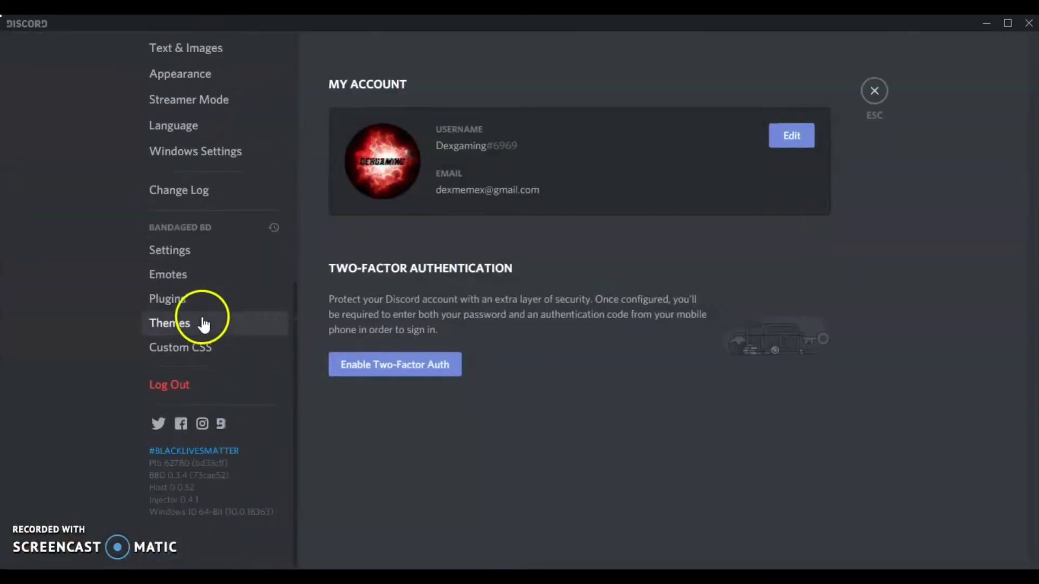
click(194, 321)
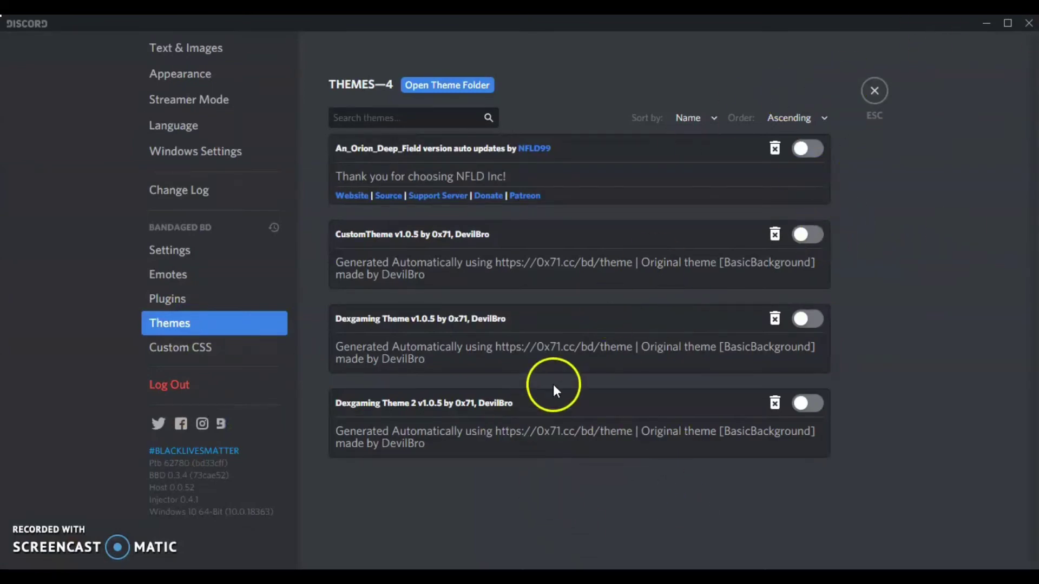
Step: Switch Dexgaming Theme on and off again, and enable CustomTheme and Dexgaming Theme 2
click(809, 327)
click(805, 319)
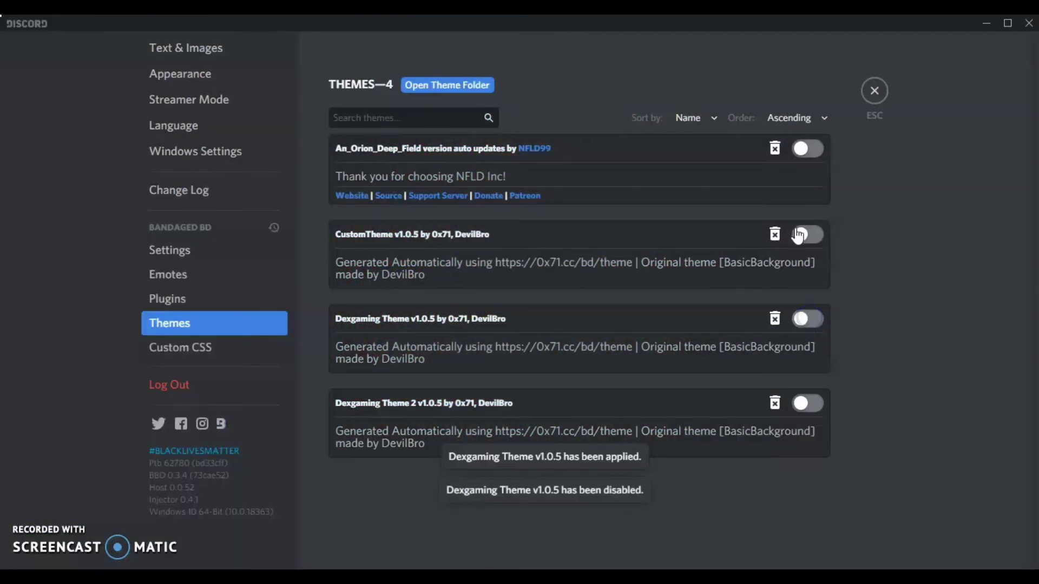
click(803, 235)
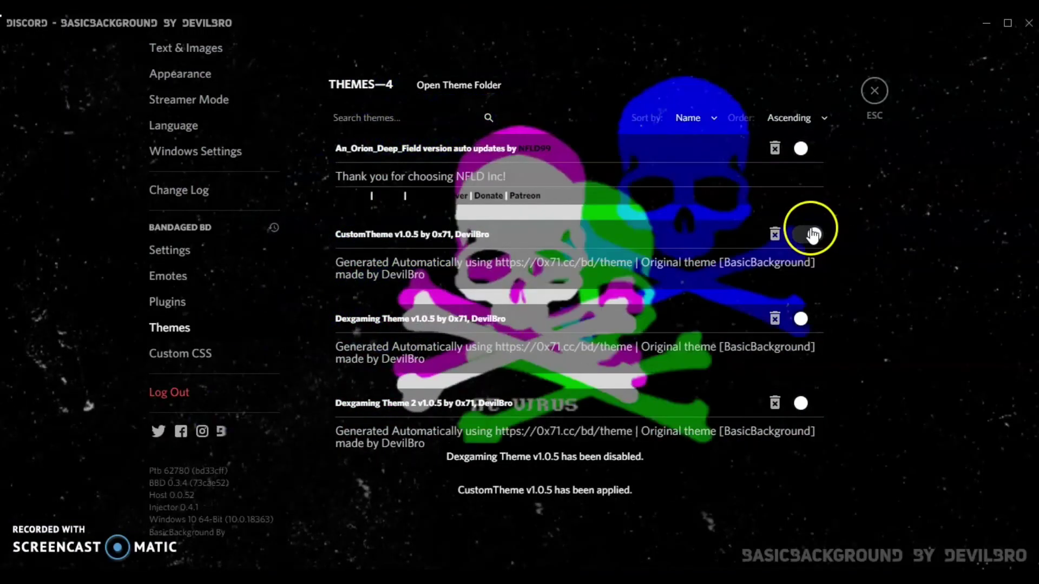
click(807, 401)
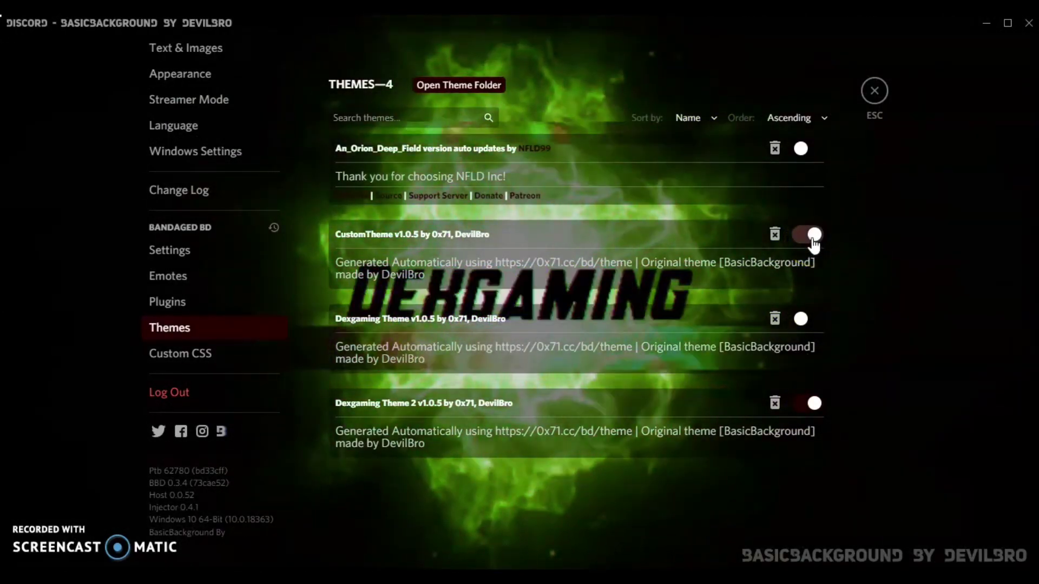
Step: Disable CustomTheme, and enable it again together with An_Orion_Deep_Field and Dexgaming Theme
click(811, 236)
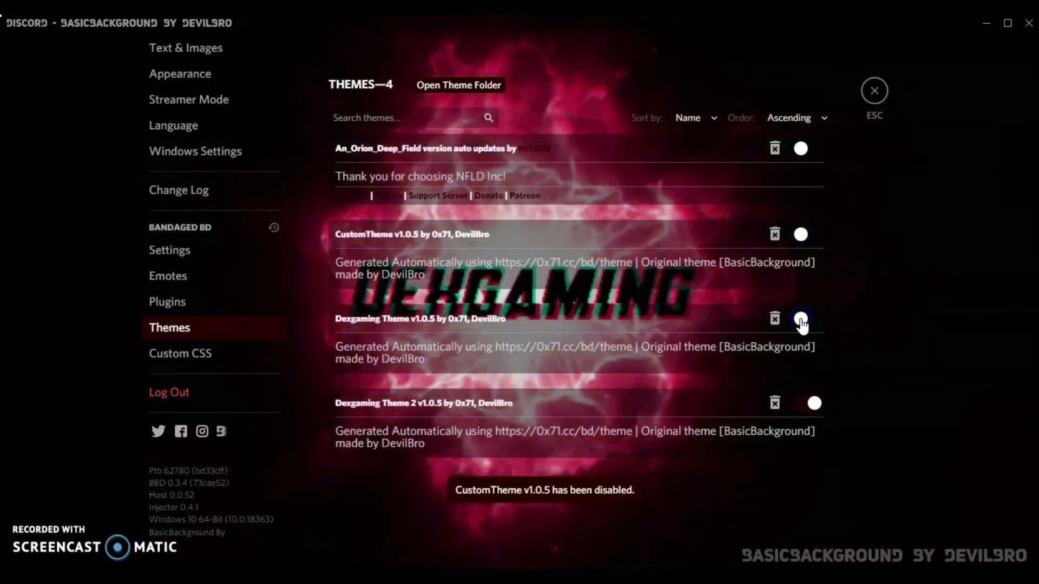
click(899, 336)
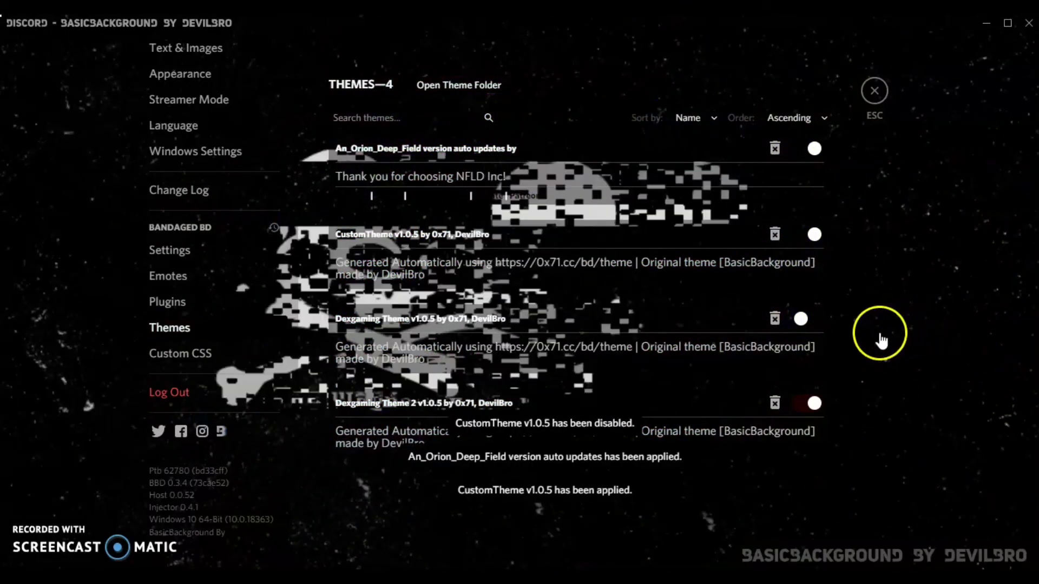
click(803, 319)
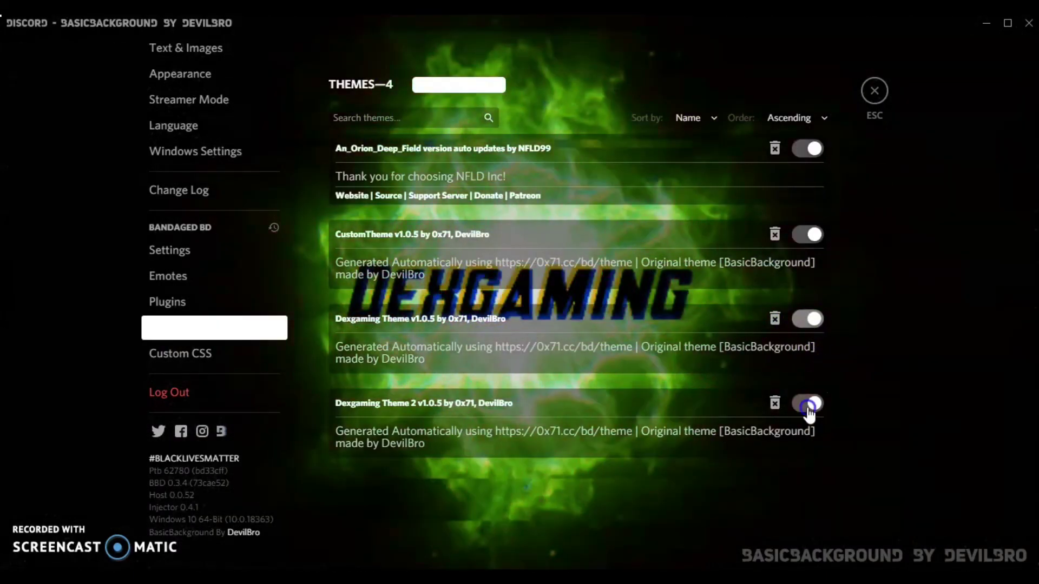
Step: Toggle Dexgaming Theme, CustomTheme and An_Orion_Deep_Field in turn, starting with all four themes enabled
click(807, 331)
click(795, 225)
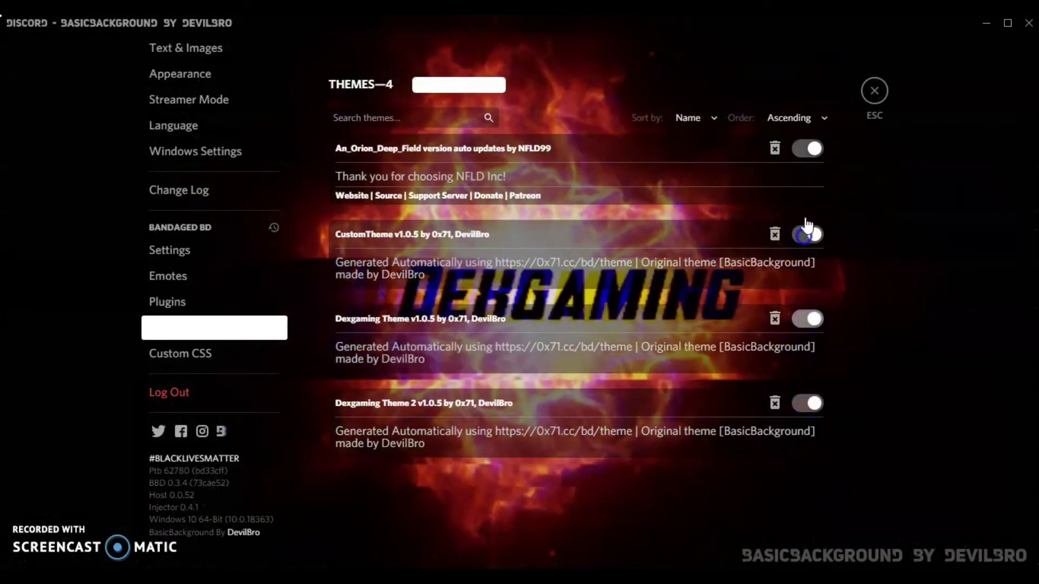
click(813, 150)
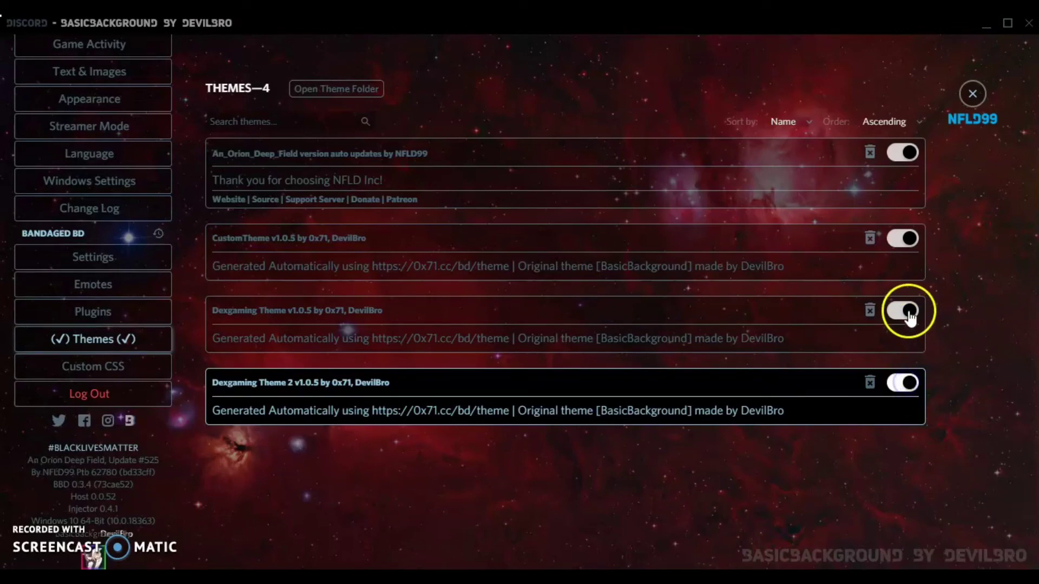
click(912, 242)
click(895, 157)
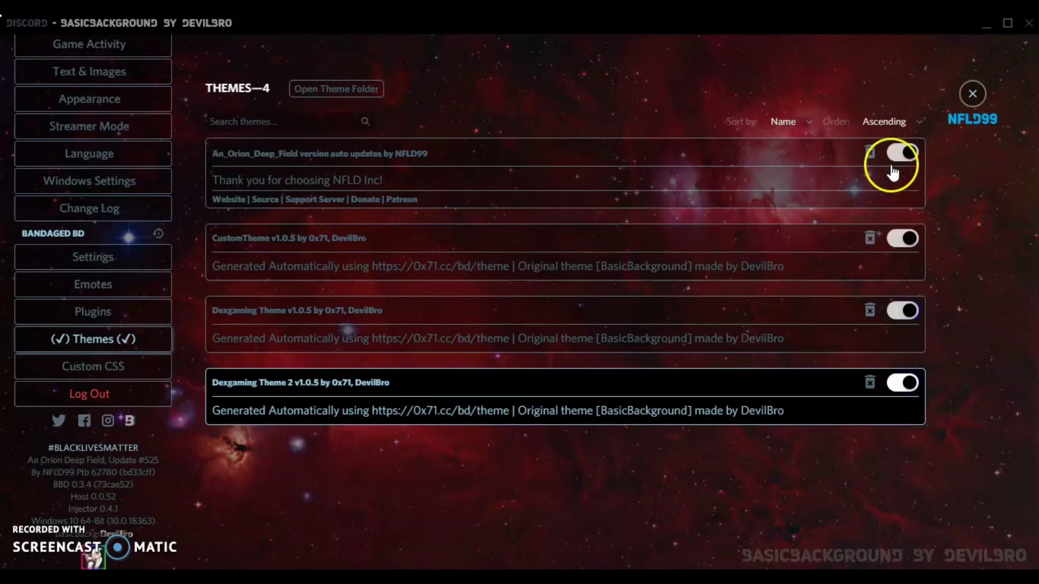